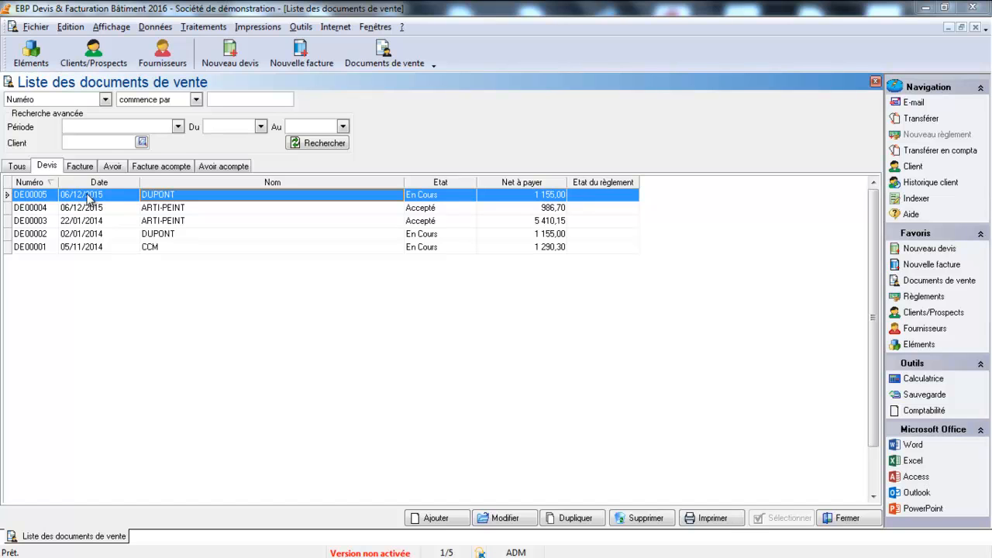
Open the print setup for quote DE00005, choose the Simple template, and open that template for editing
click(711, 517)
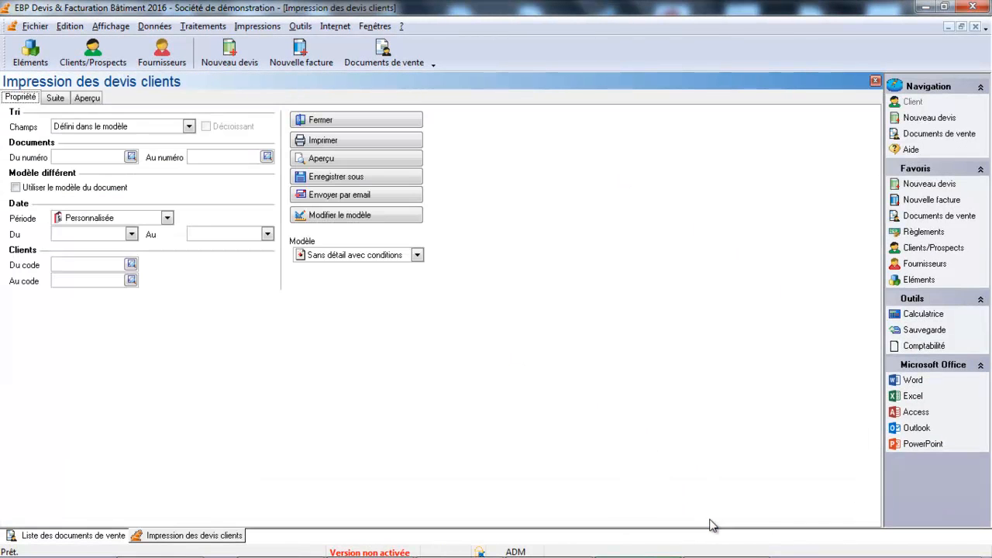
click(417, 254)
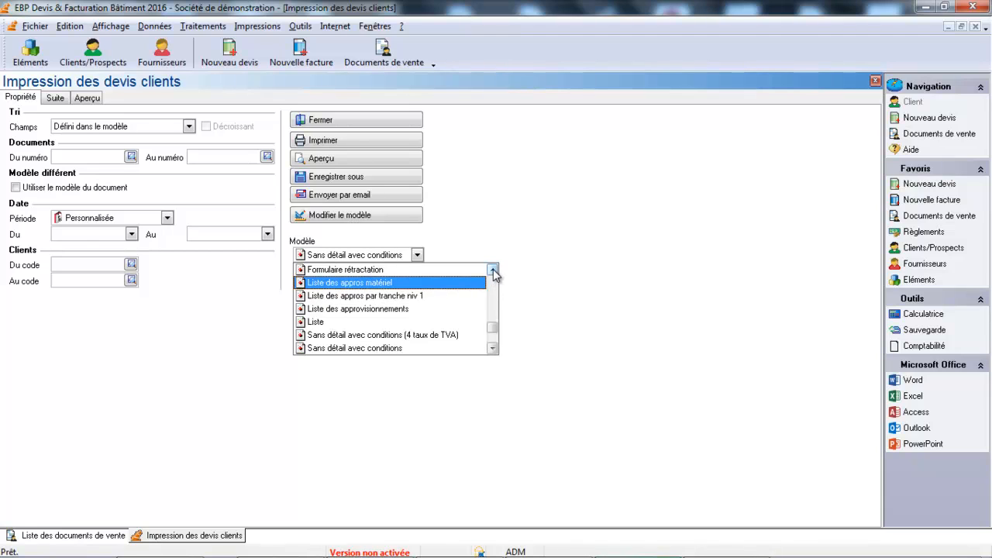
click(365, 348)
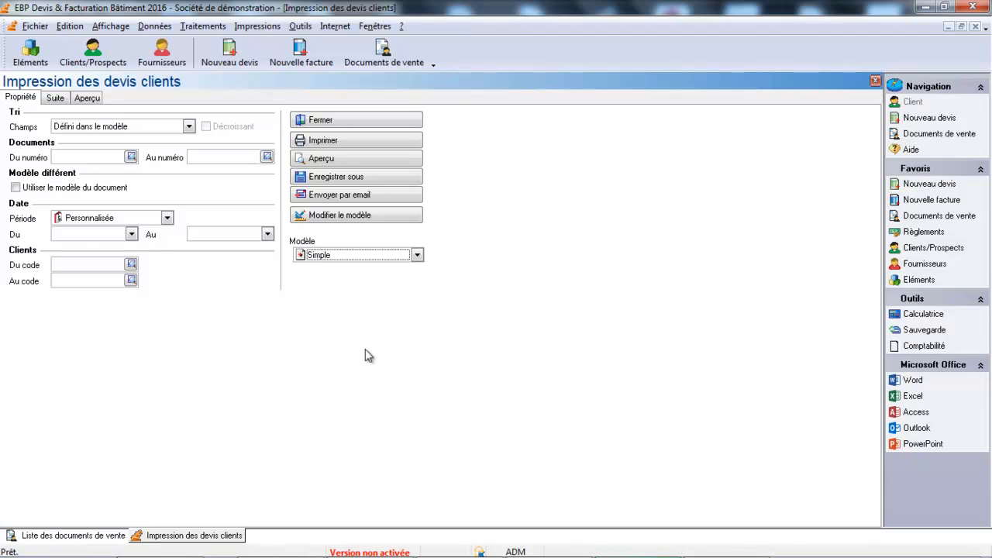
click(346, 219)
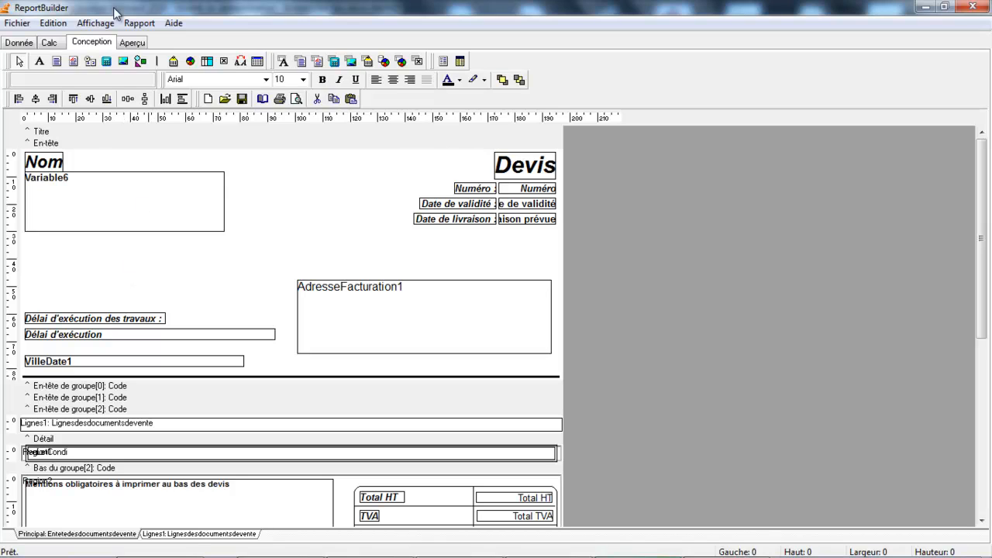
Move the Variable6 block to the header's left edge, about 16 mm from its top, and look over the remaining bands
drag(106, 219, 65, 240)
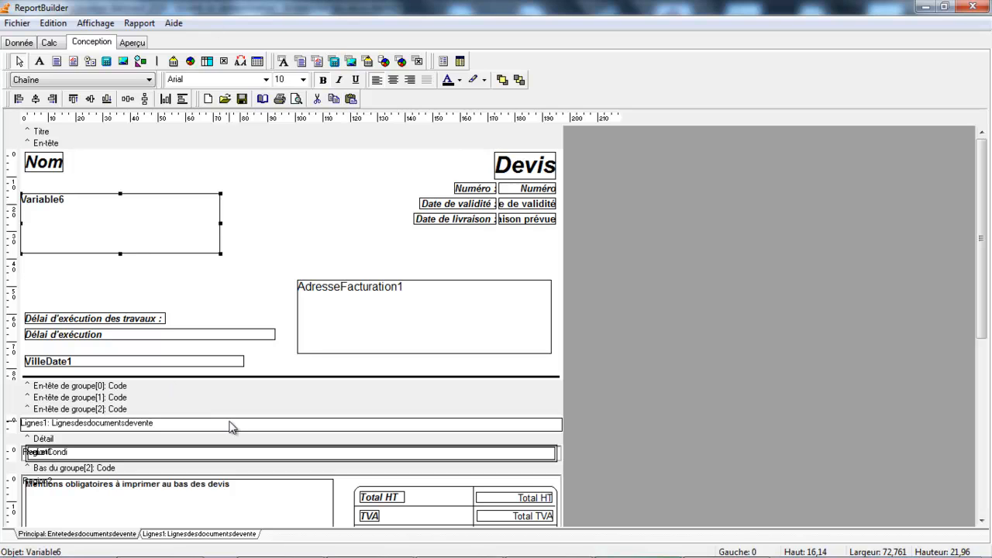
drag(983, 313, 984, 464)
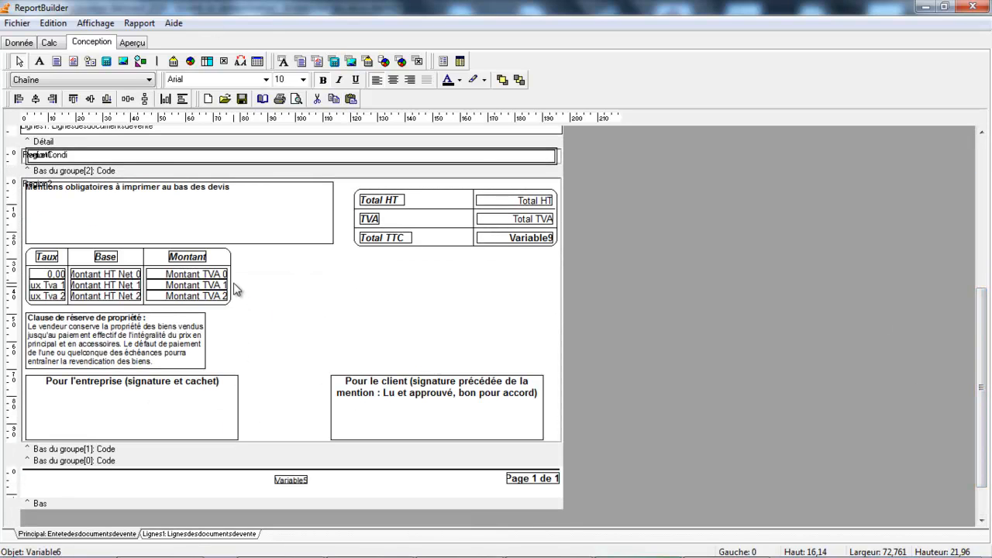
drag(984, 379, 990, 289)
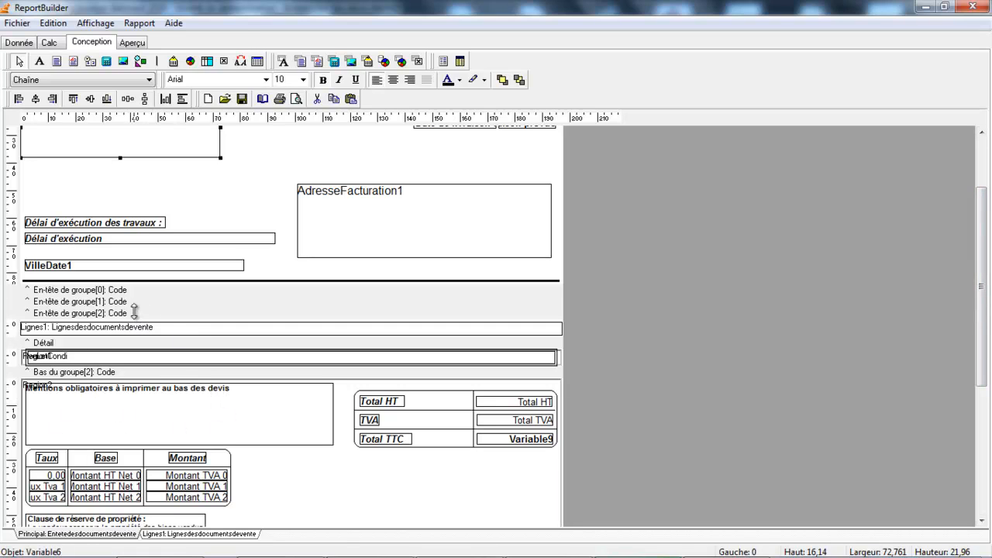
Examine the Lignes1 subreport layout, the linked data tables, the preview and the calculations of the quote template
click(172, 534)
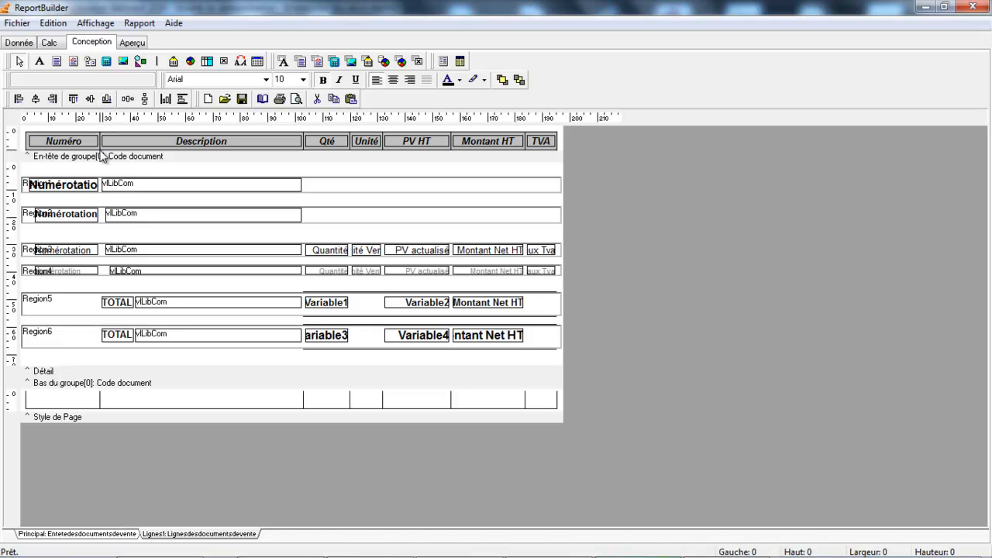
click(22, 44)
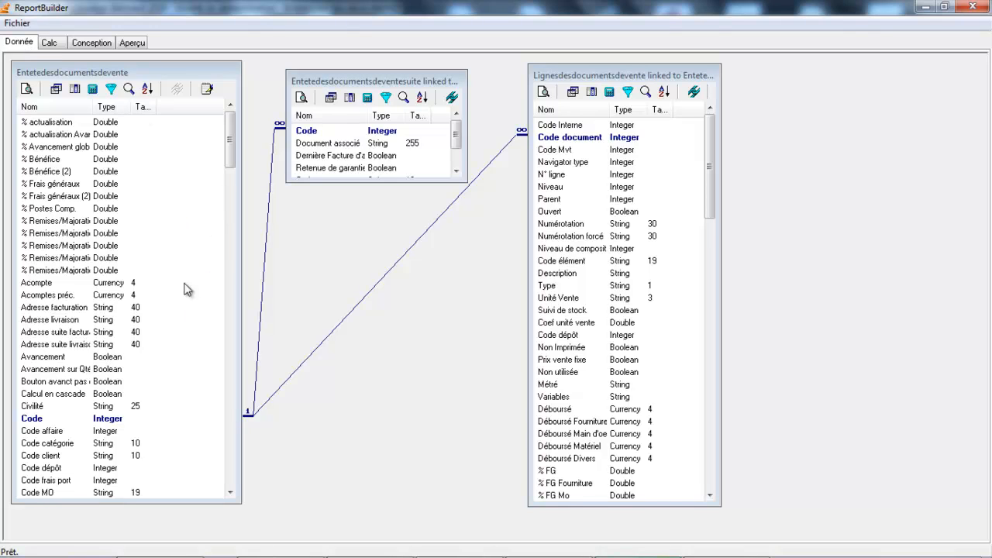
click(98, 43)
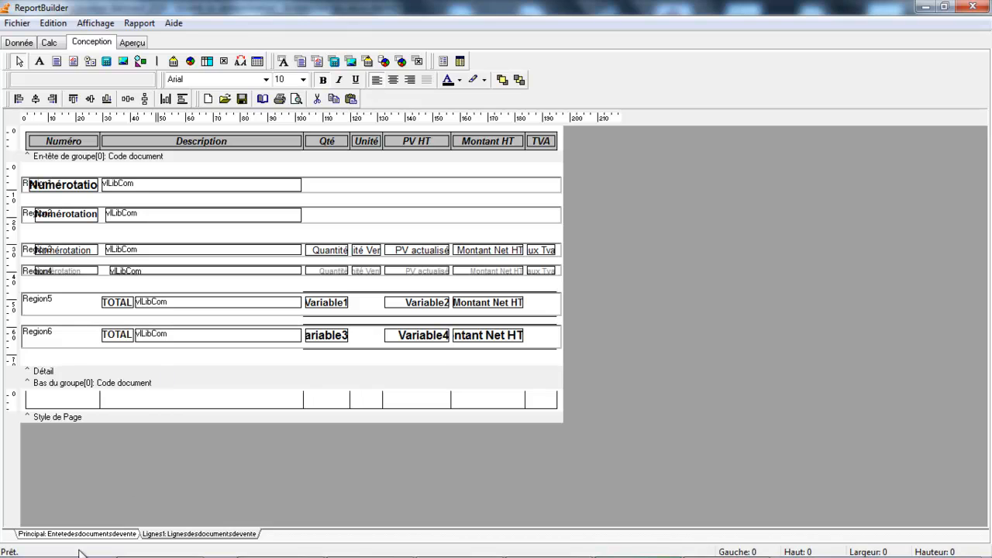
click(109, 534)
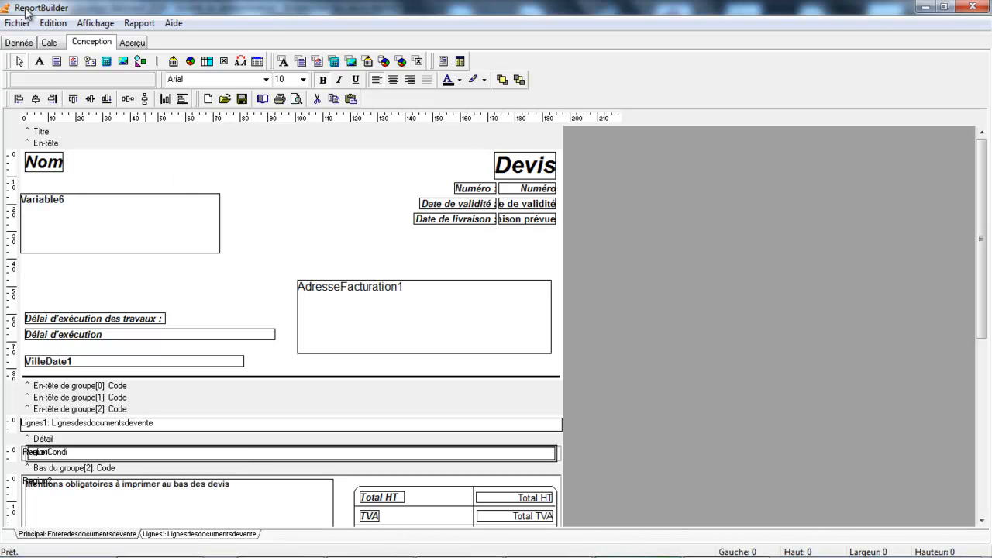
click(21, 45)
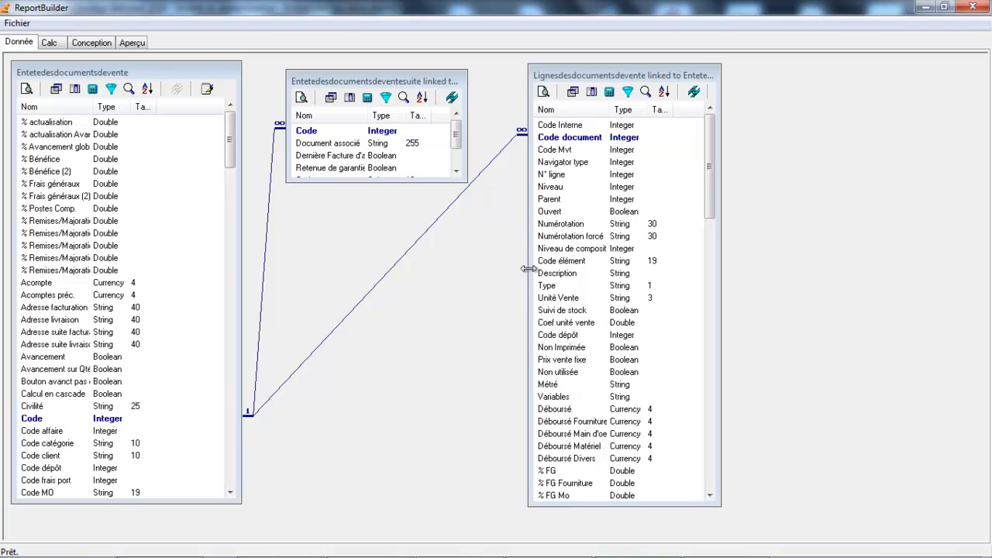
click(136, 45)
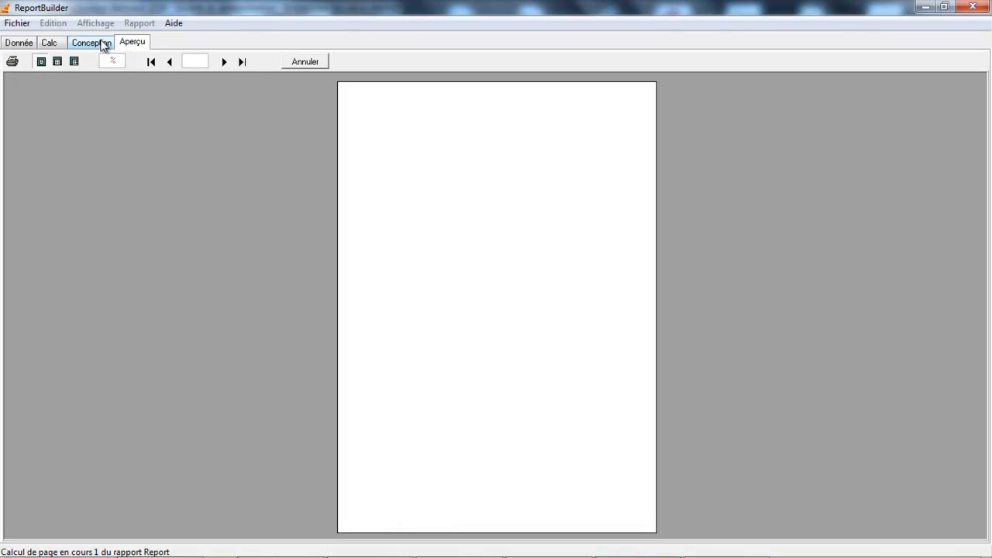
click(50, 45)
click(92, 43)
Place a database rich text box below Variable6 and size it to about 49 mm wide by 10 mm high
click(174, 213)
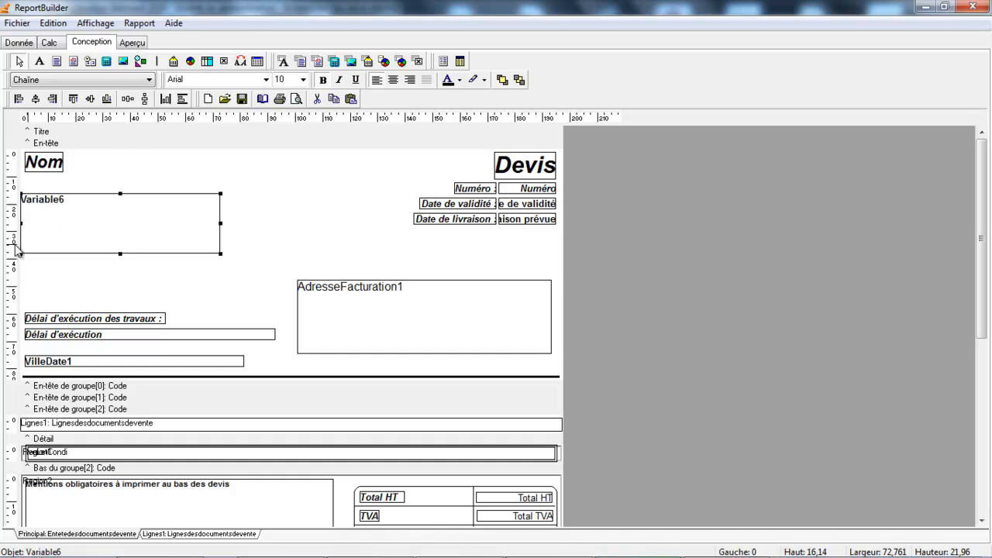
click(316, 62)
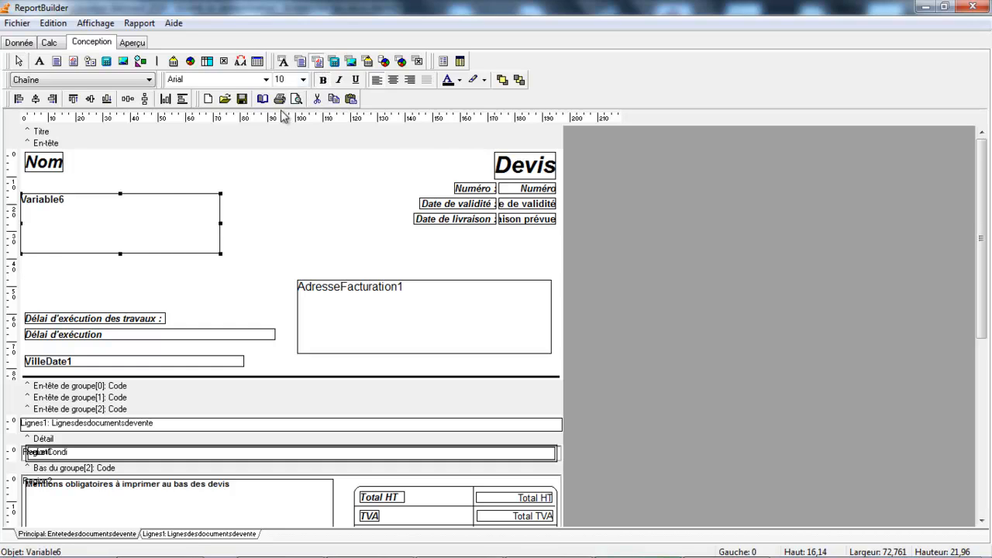
click(121, 296)
drag(158, 332, 138, 289)
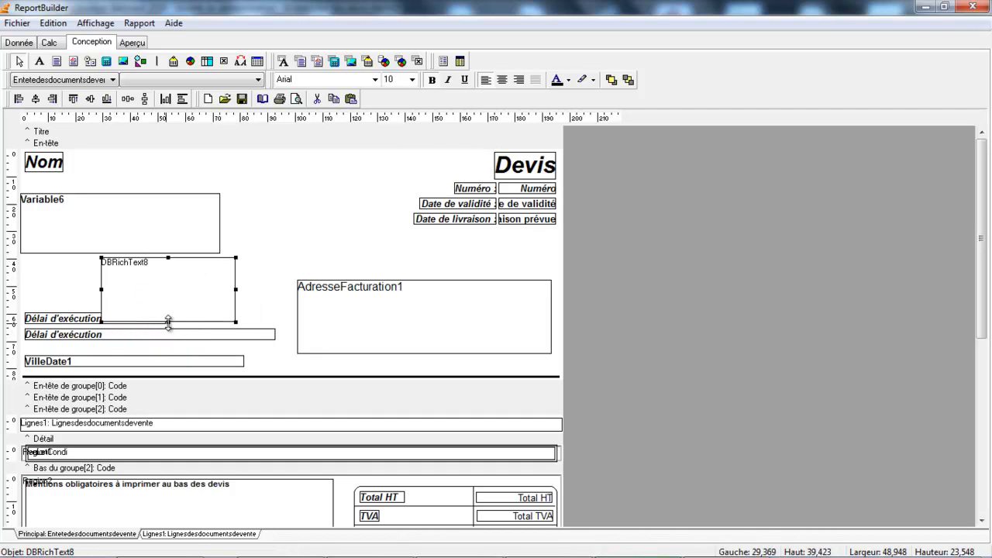
drag(169, 322, 194, 281)
Try Dossier as the rich text box's data source, switch it back to Entetedesdocumentsdevente, and browse the available fields
click(66, 81)
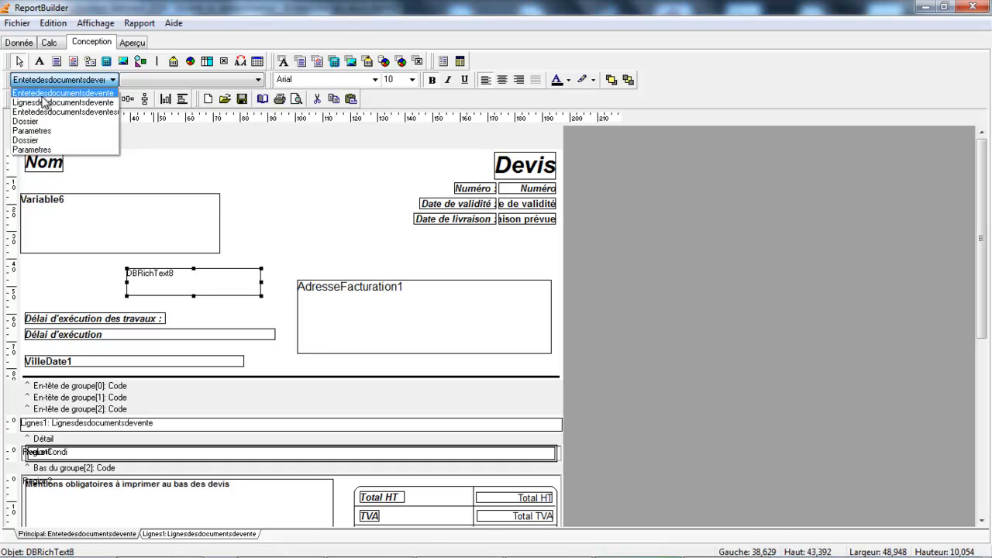
click(75, 121)
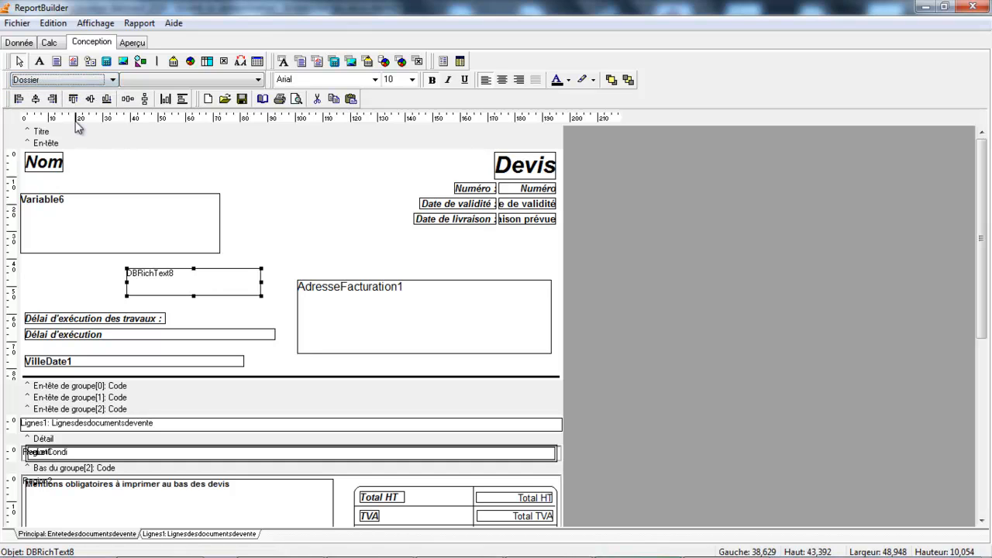
click(176, 79)
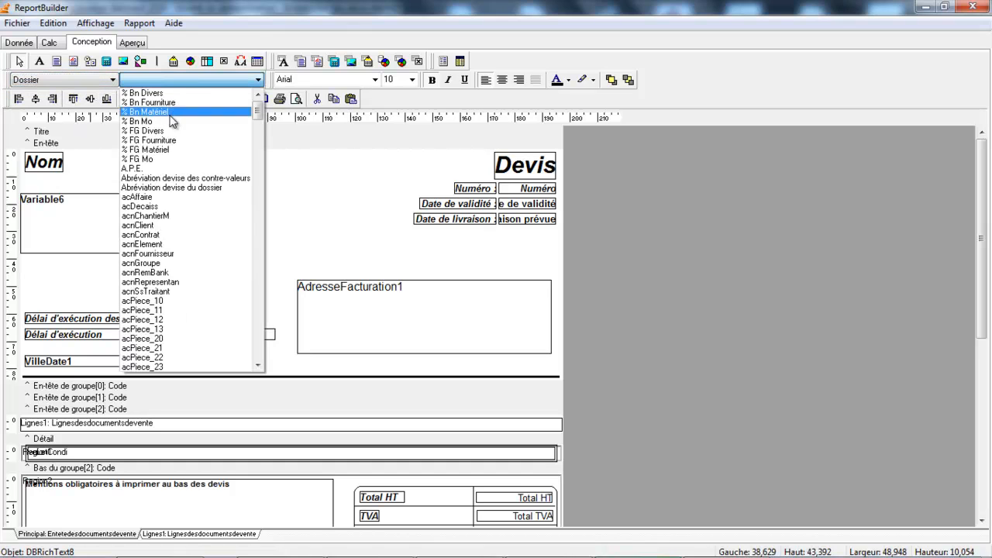
drag(260, 105, 260, 181)
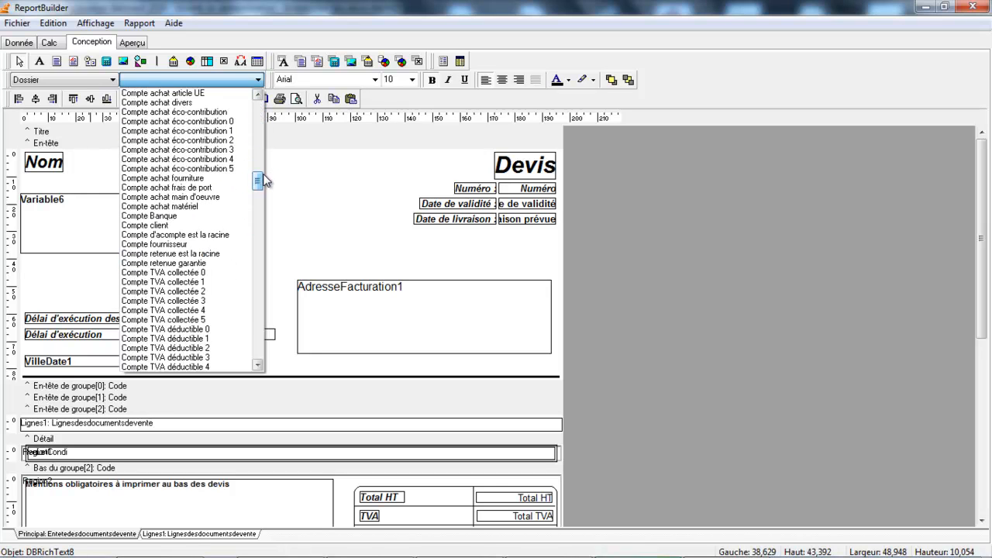
click(79, 77)
click(80, 79)
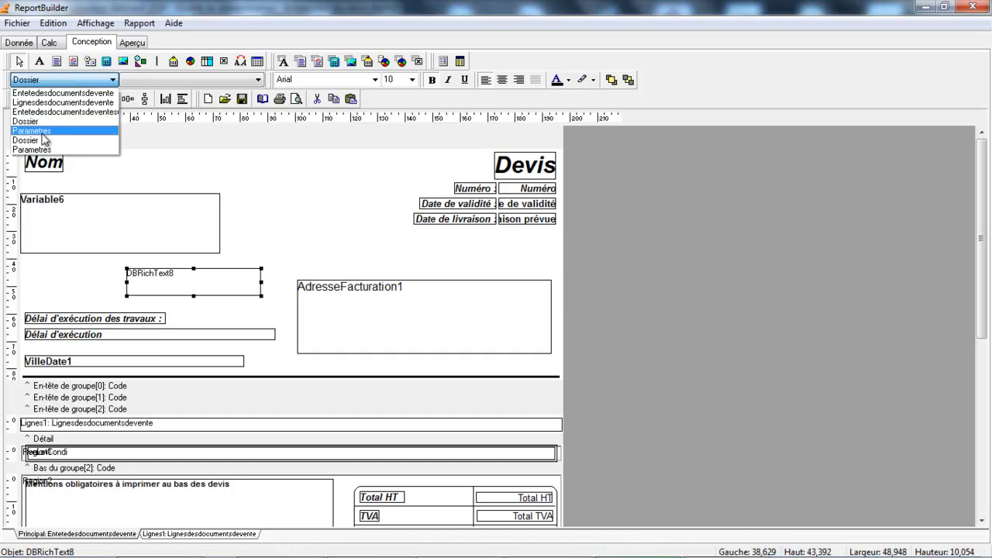
click(49, 93)
click(155, 80)
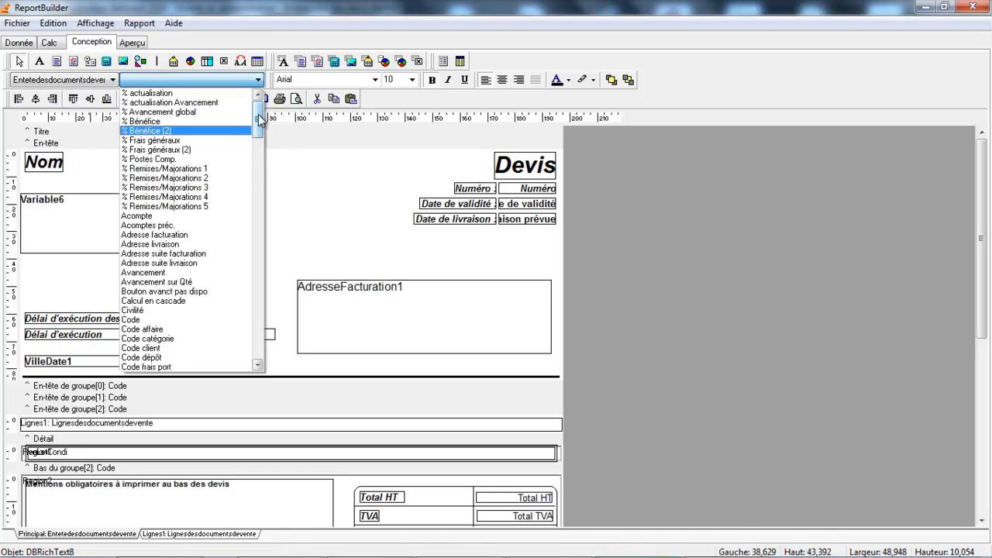
drag(255, 130, 272, 163)
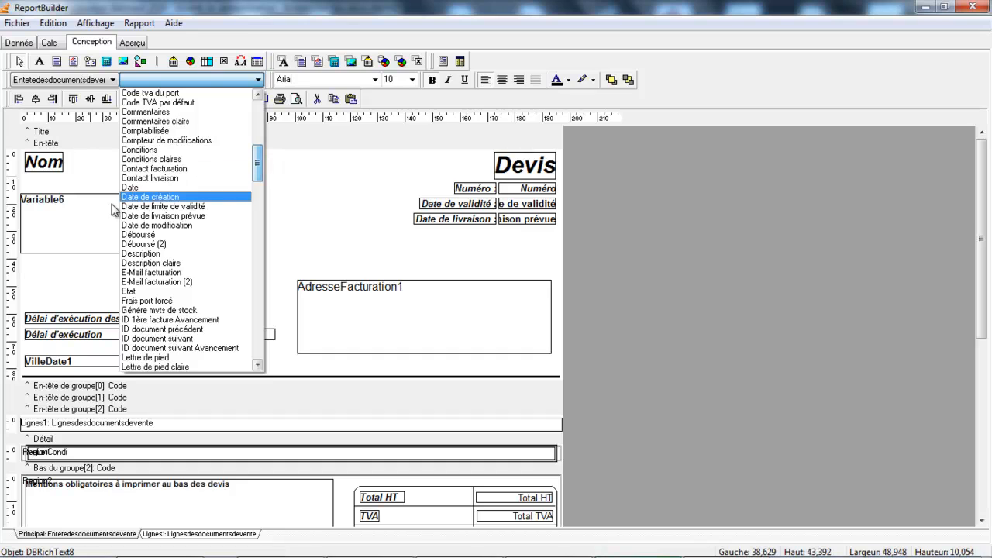
Delete the rich text box placed below Variable6
click(49, 277)
click(54, 288)
click(165, 277)
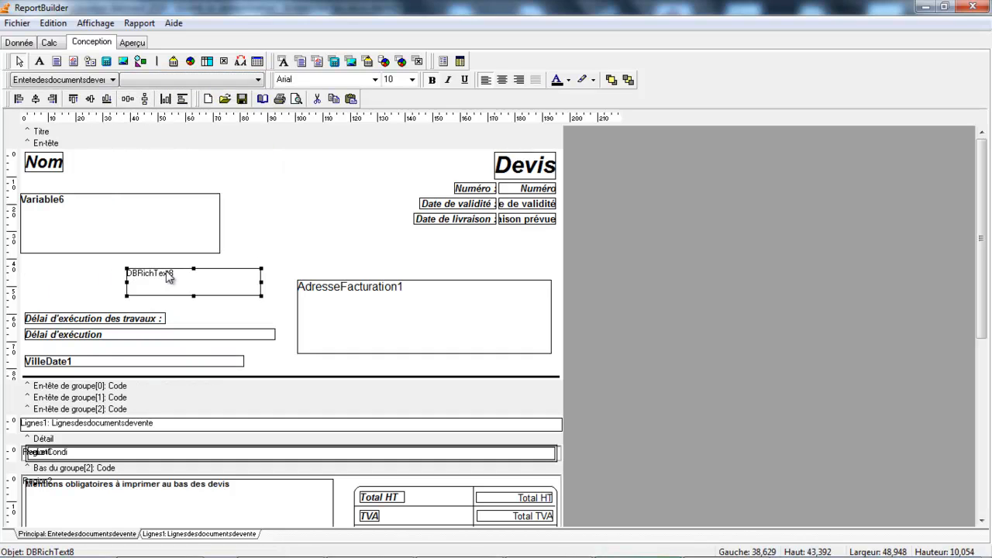
key(Delete)
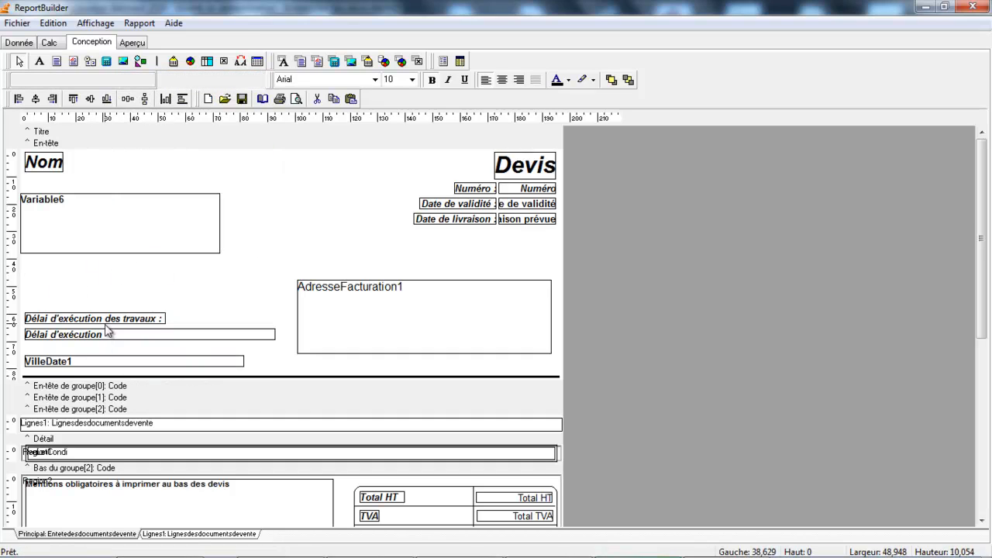
click(125, 301)
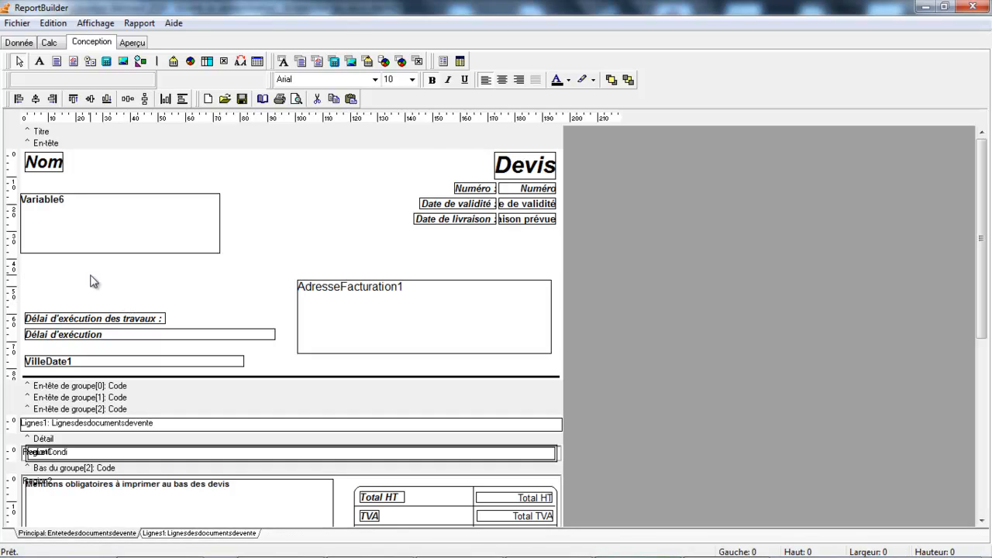
click(98, 233)
Preview the quote report at 100 % zoom
click(129, 41)
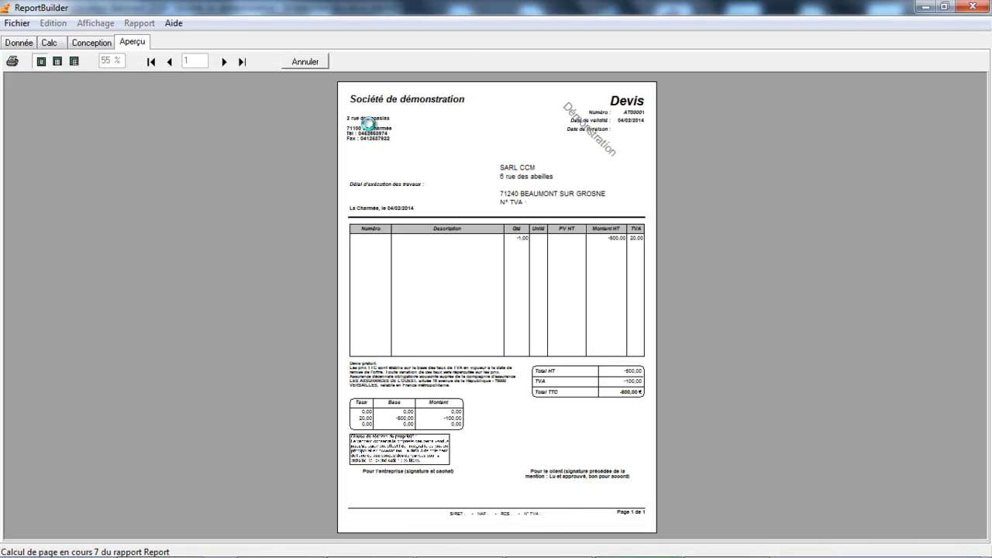
double_click(121, 65)
text(100)
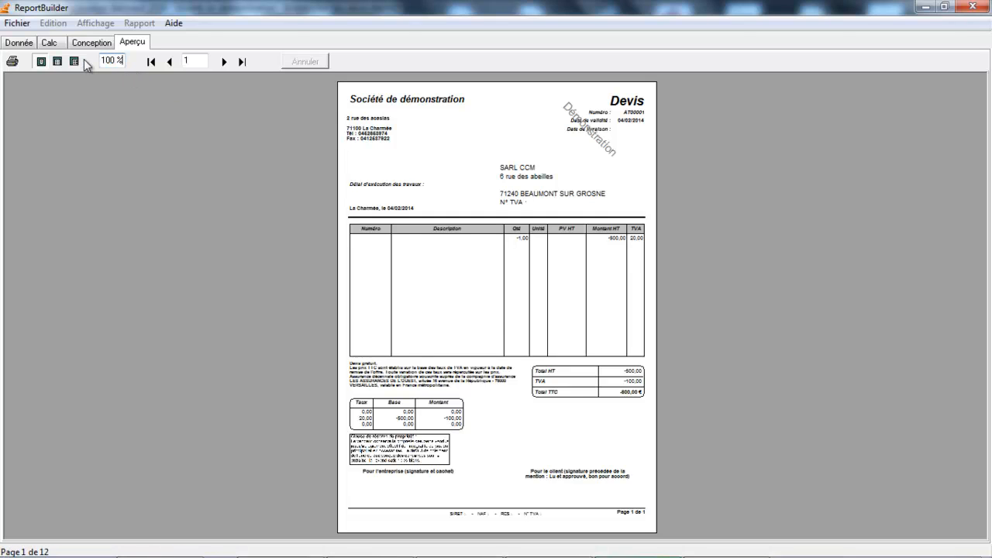
key(Return)
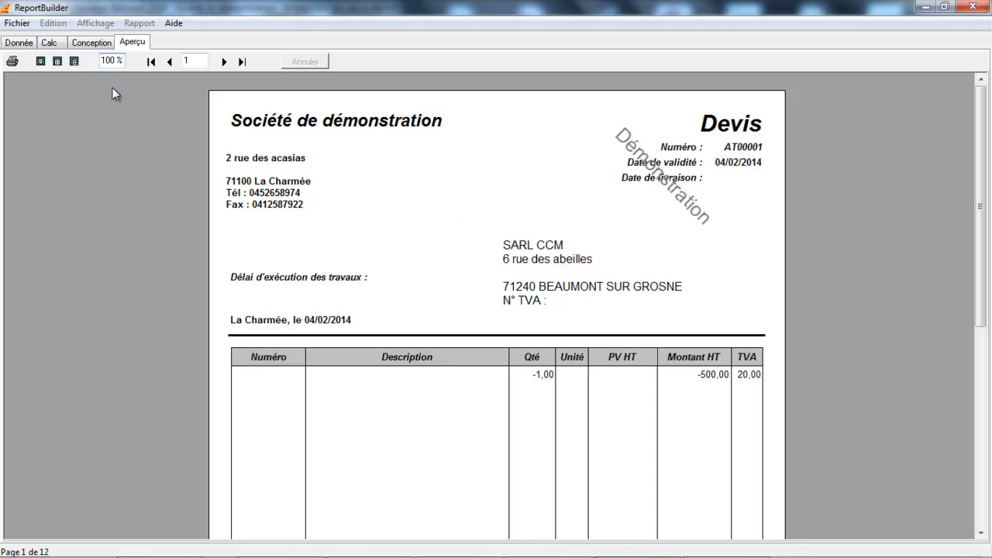
Insert a database rich text box about 49 mm wide and 10 mm high above the "Délai d'exécution des travaux" label
click(91, 43)
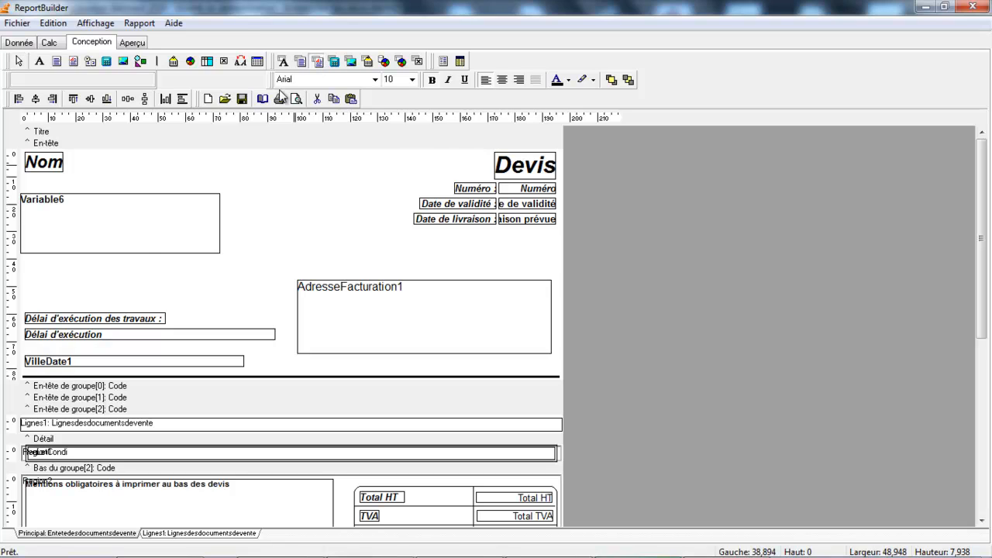
click(135, 275)
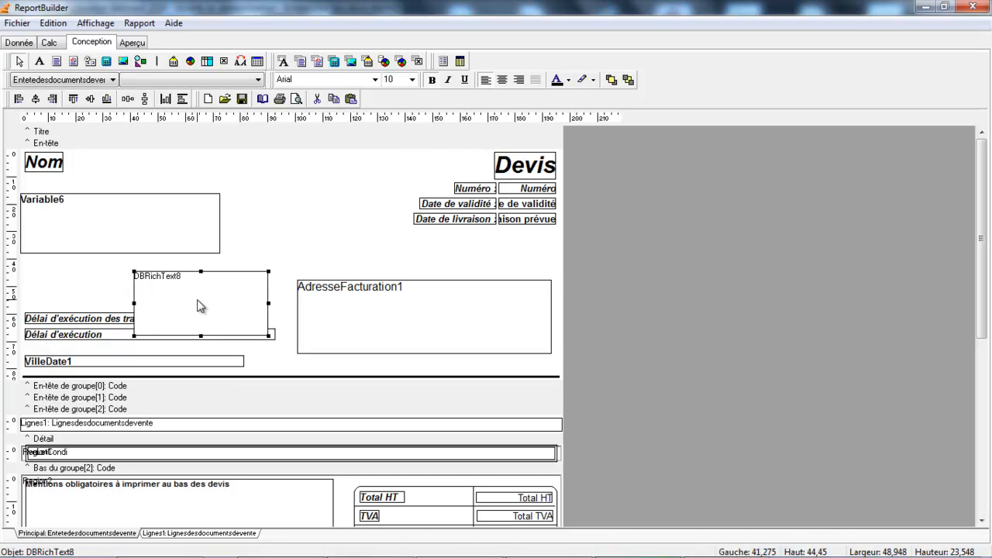
drag(198, 336, 201, 300)
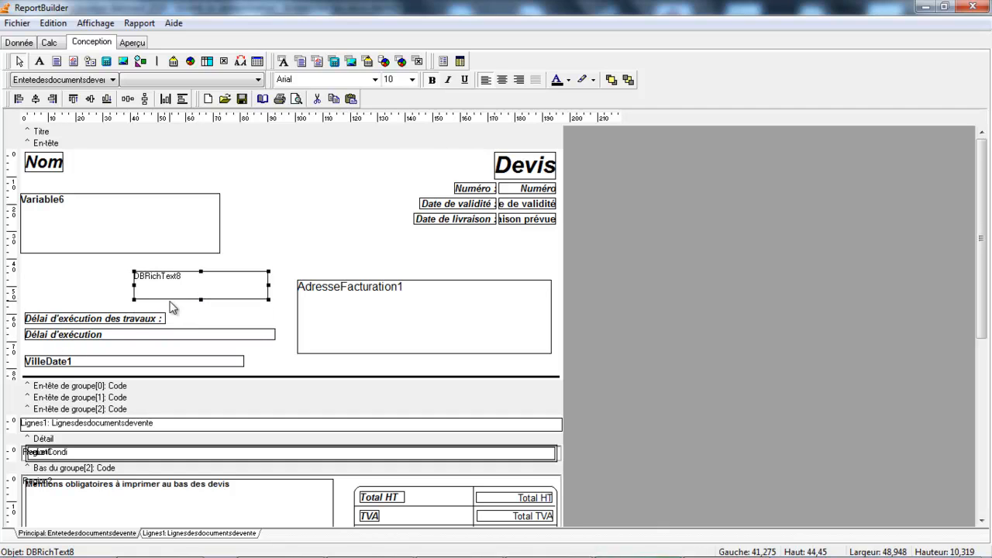
Bind the new rich text box to the E-Mail field of Dossier and reduce its height to about 5 mm
click(68, 81)
click(36, 123)
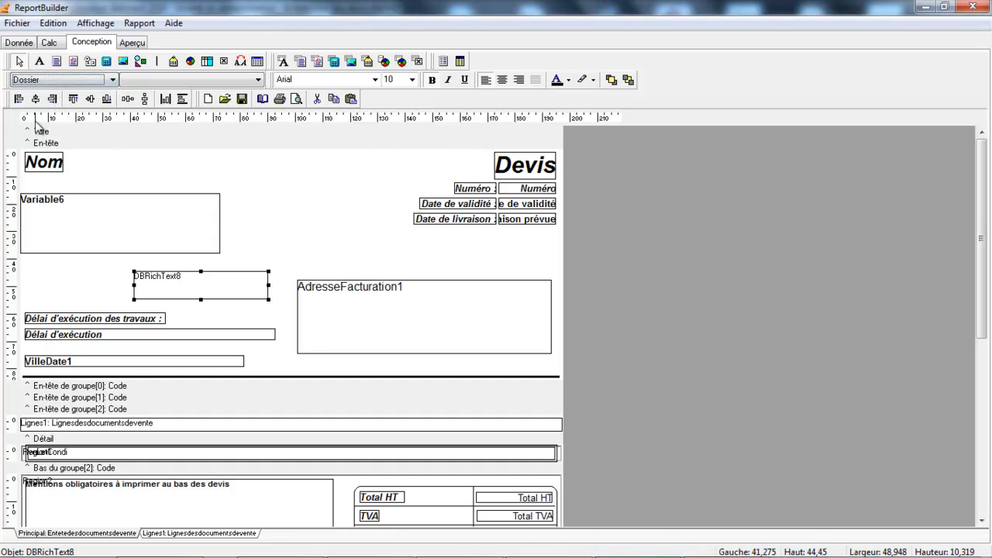
click(189, 80)
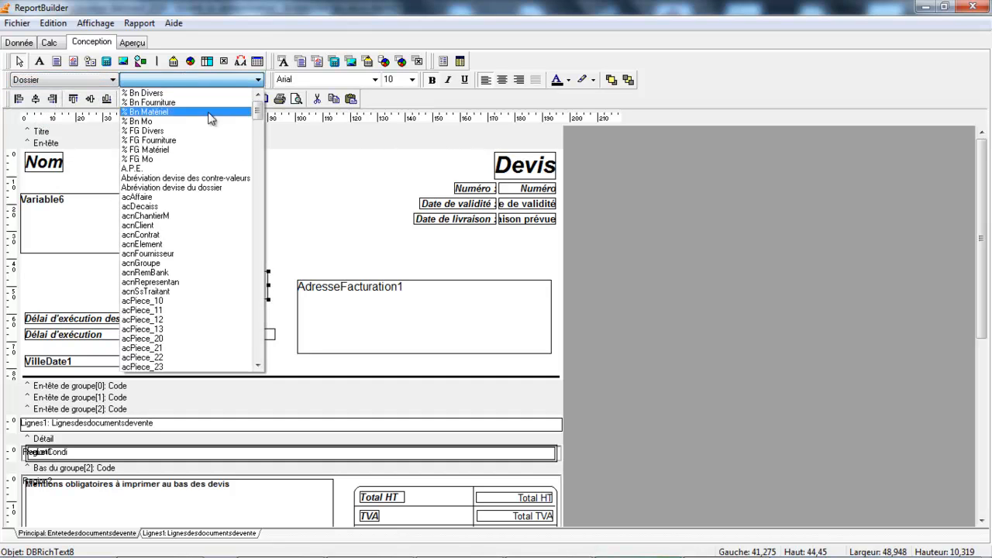
drag(261, 116, 237, 265)
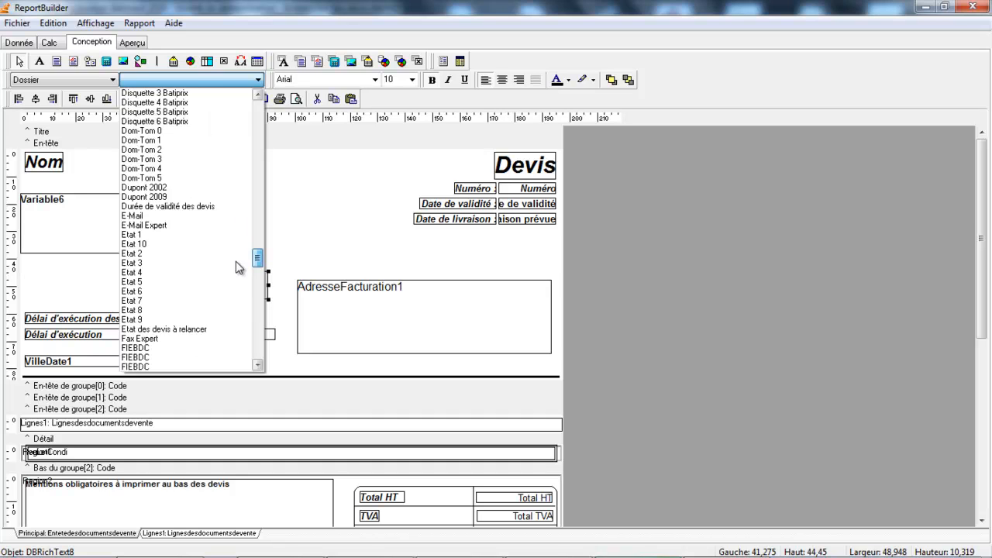
click(186, 216)
drag(200, 299, 200, 286)
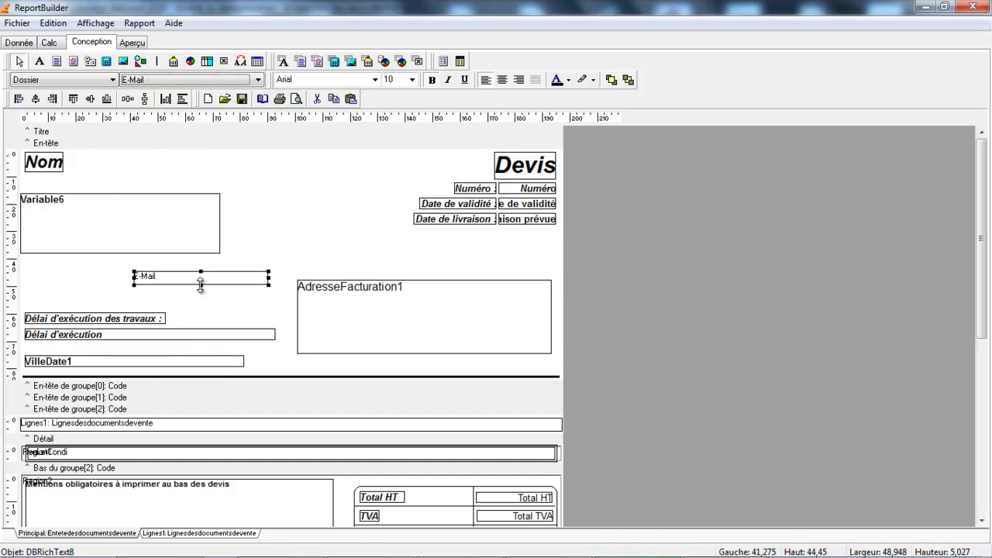
Insert a label reading "Email :" before the E-Mail box, above the "Délai d'exécution des travaux" label
click(40, 62)
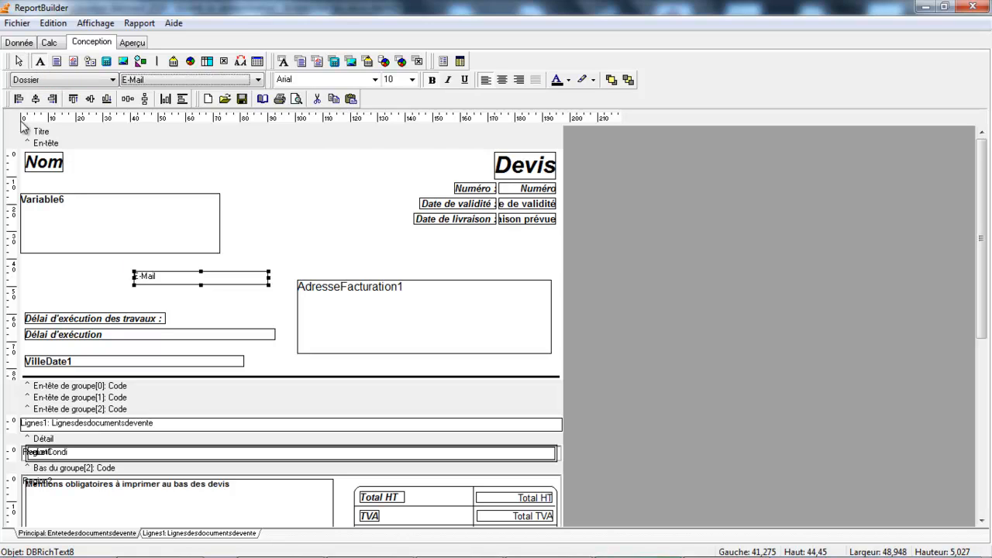
click(24, 270)
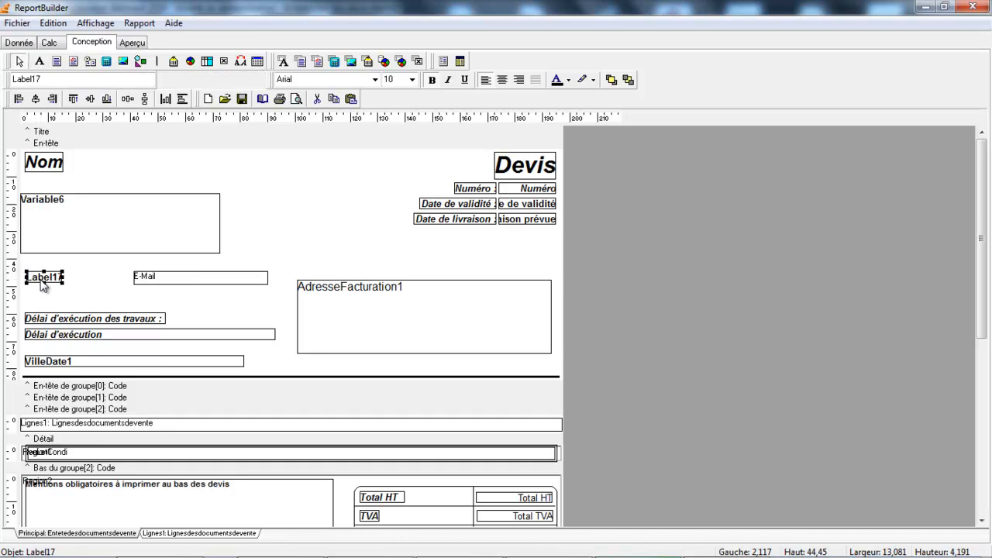
drag(46, 78, 13, 79)
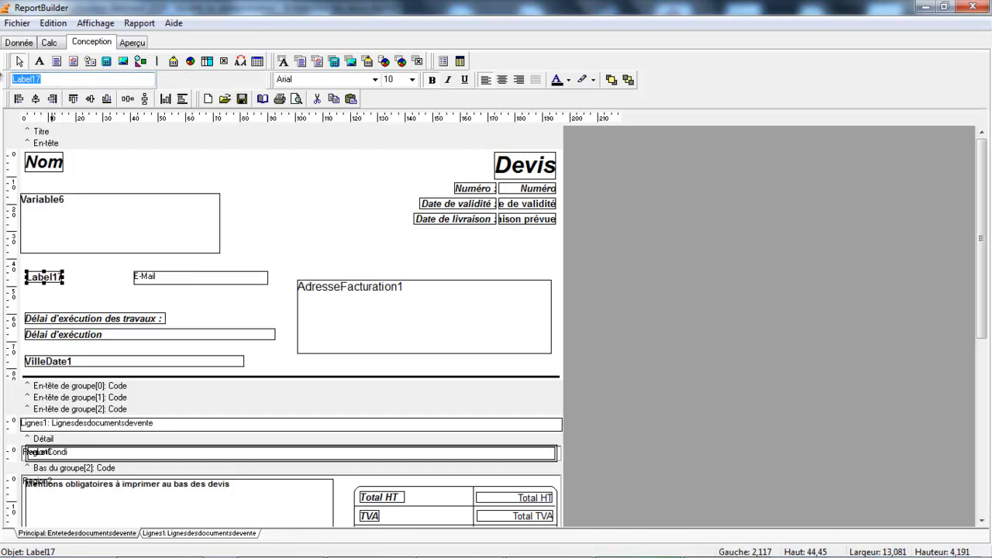
key(BackSpace)
text(eMAil)
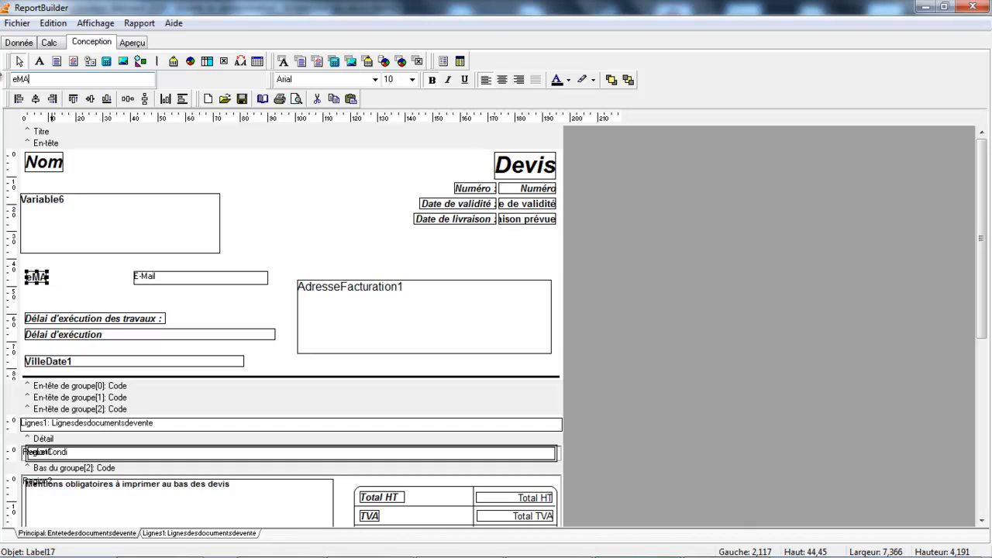
key(BackSpace)
key(BackSpace)
key(BackSpace)
key(BackSpace)
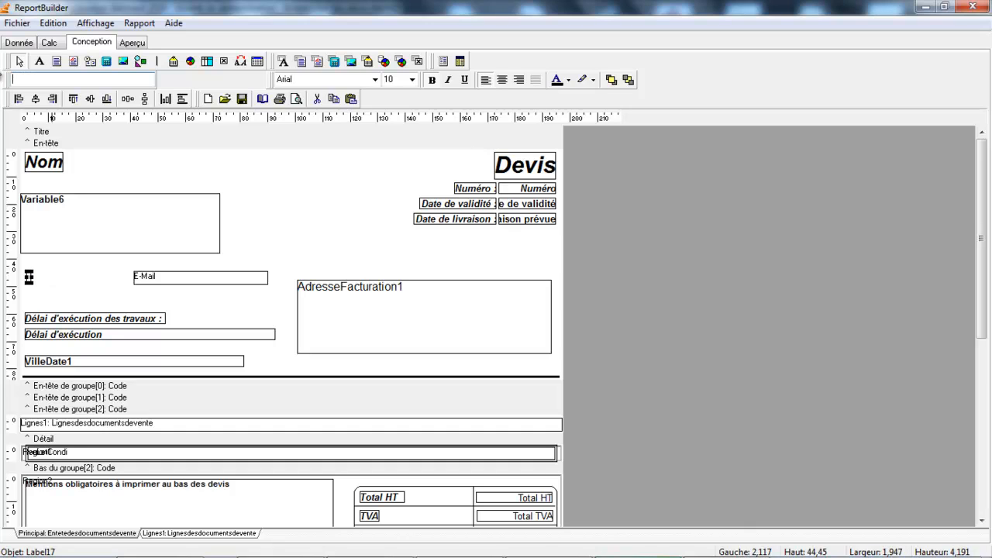
text(Email)
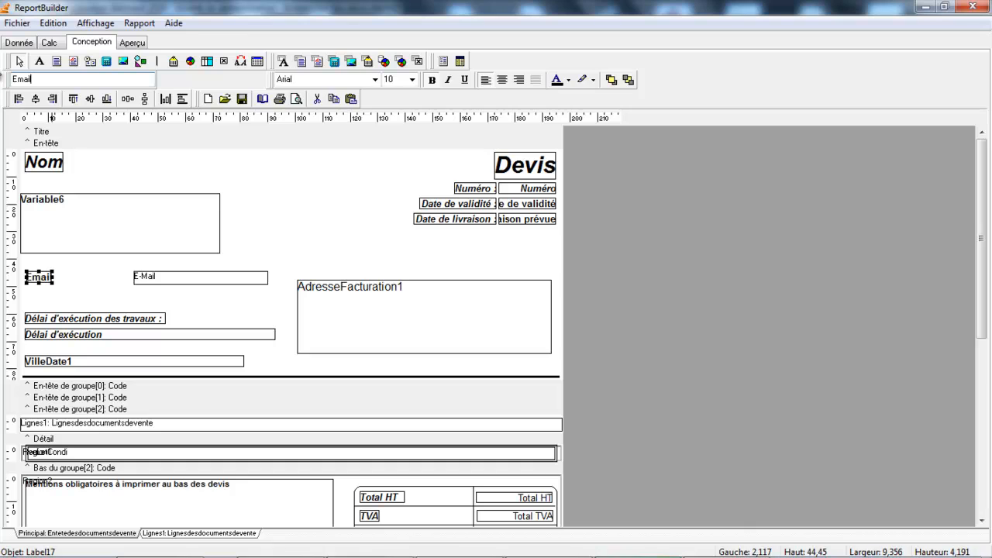
text( :)
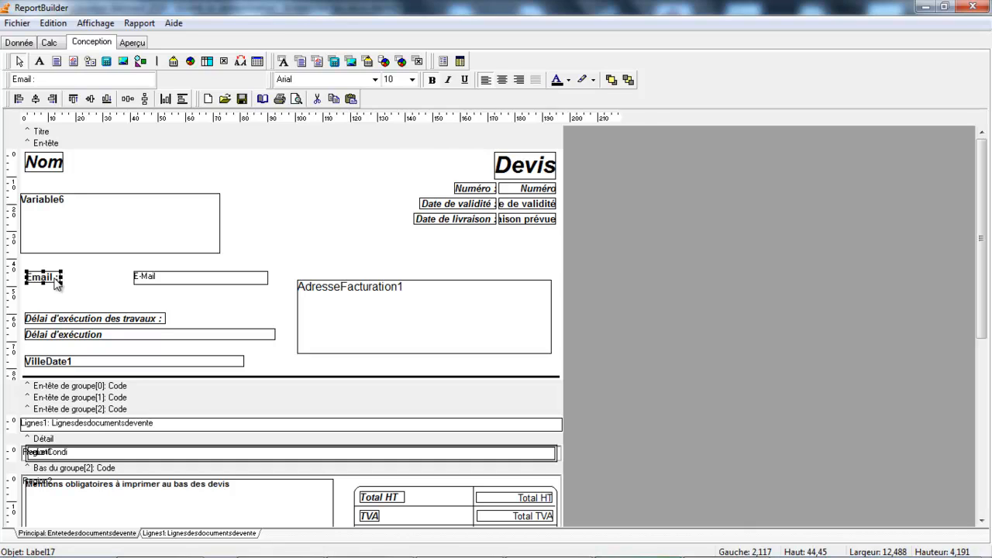
Move the E-Mail box closer to the "Email :" label and align the two objects on their vertical middles
click(173, 284)
drag(173, 283, 128, 280)
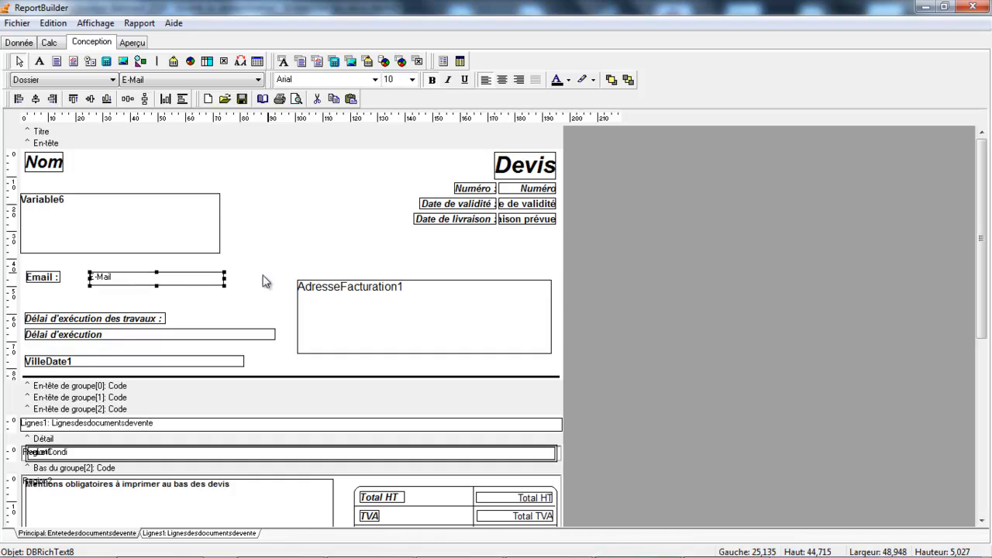
click(261, 266)
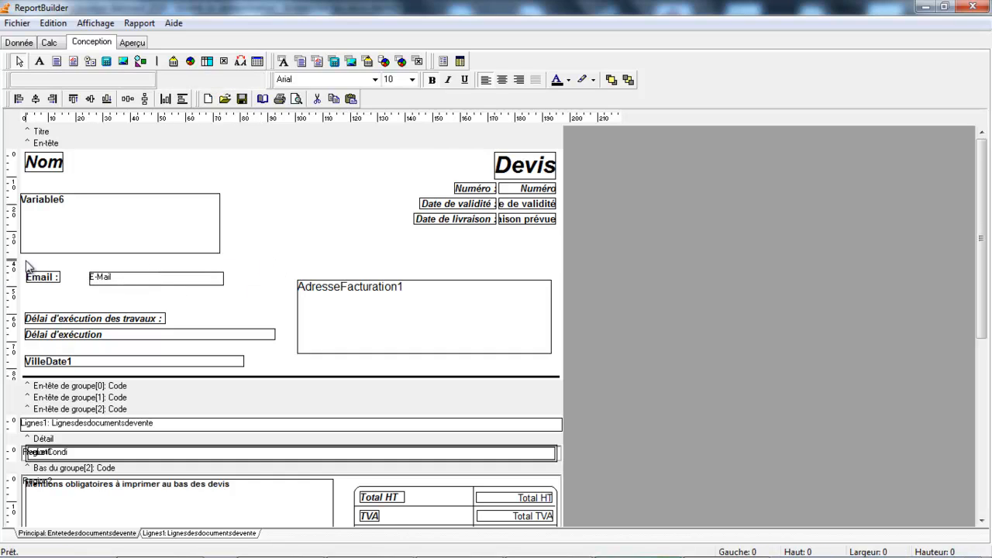
drag(28, 262, 242, 295)
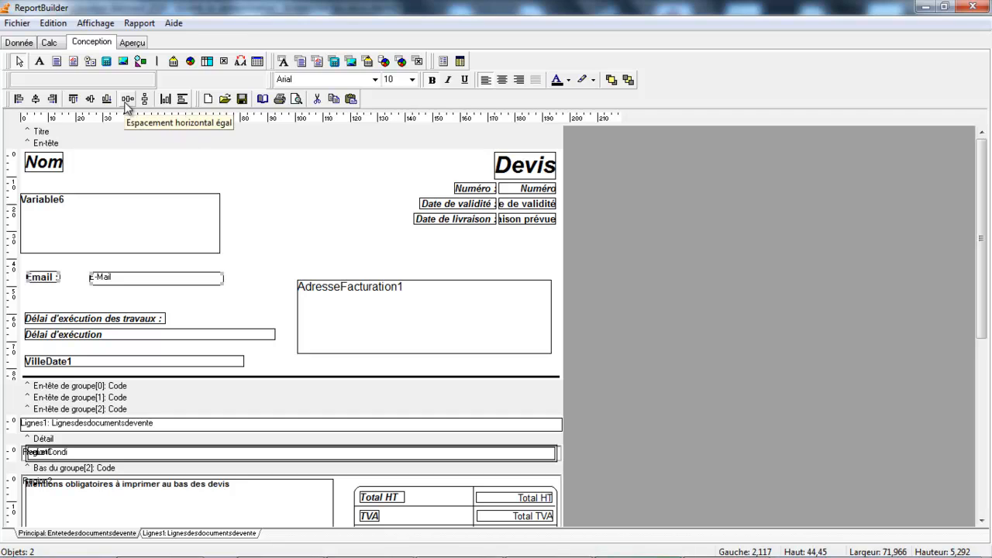
click(91, 100)
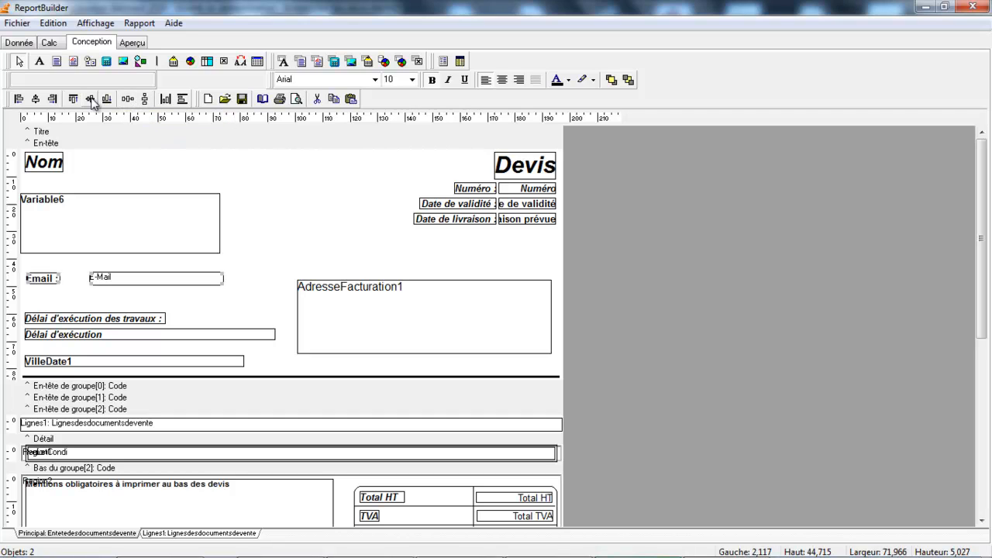
click(43, 296)
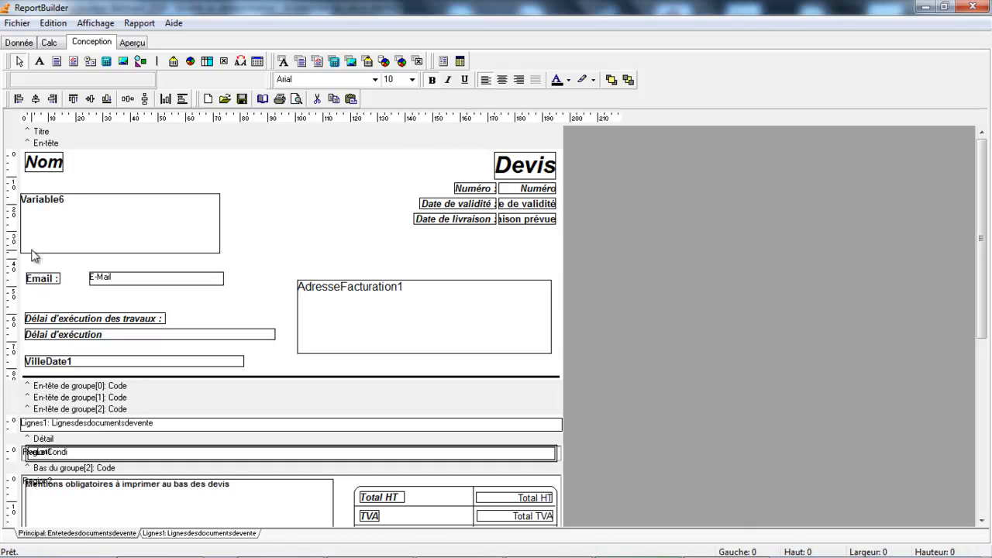
Align the left edges of the header objects from Nom to VilleDate1, keeping the E-Mail box just beside the "Email :" label
click(34, 170)
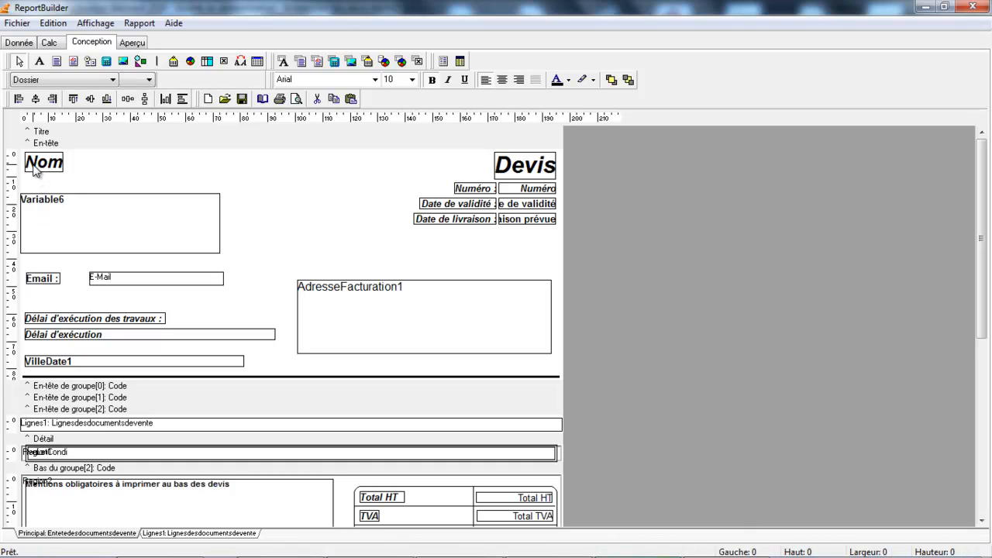
click(38, 208)
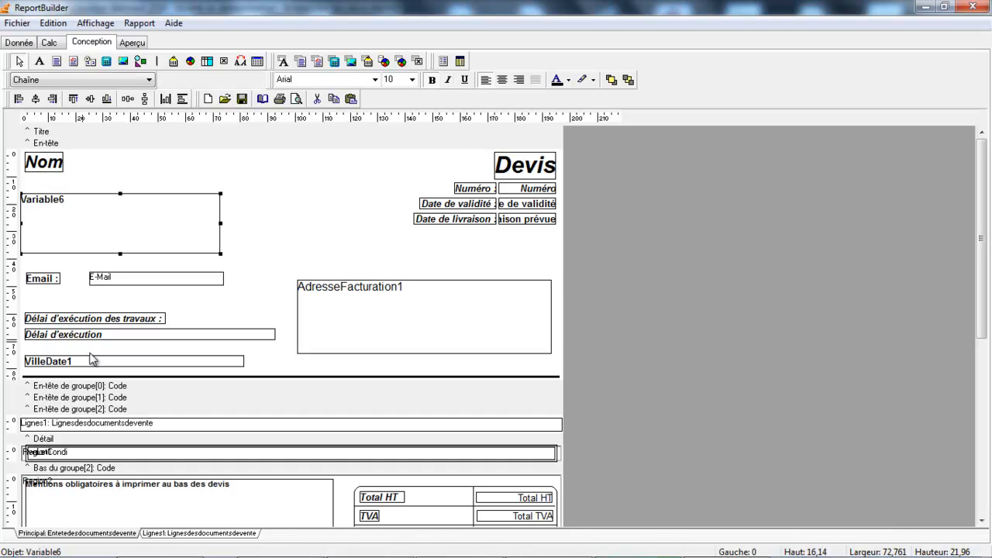
click(276, 370)
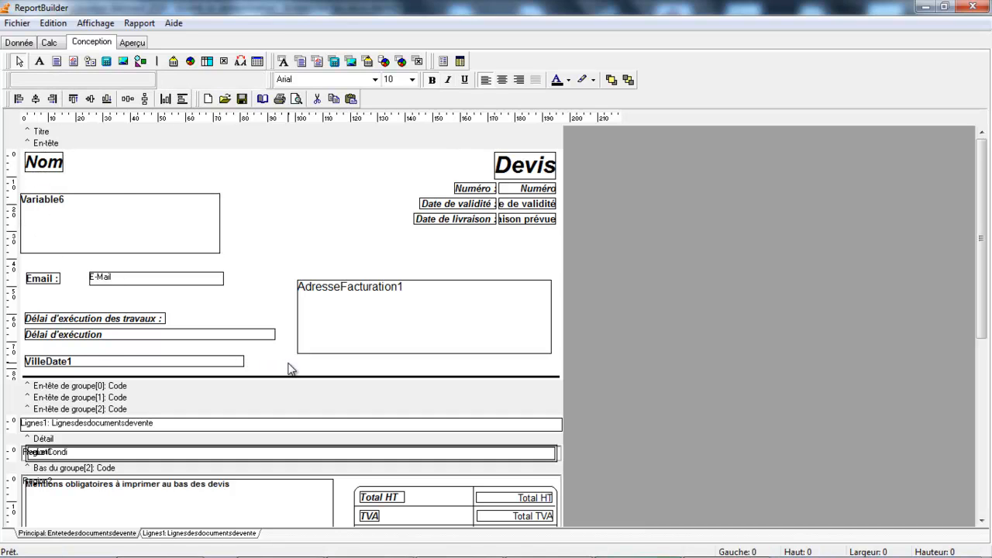
drag(280, 165, 15, 142)
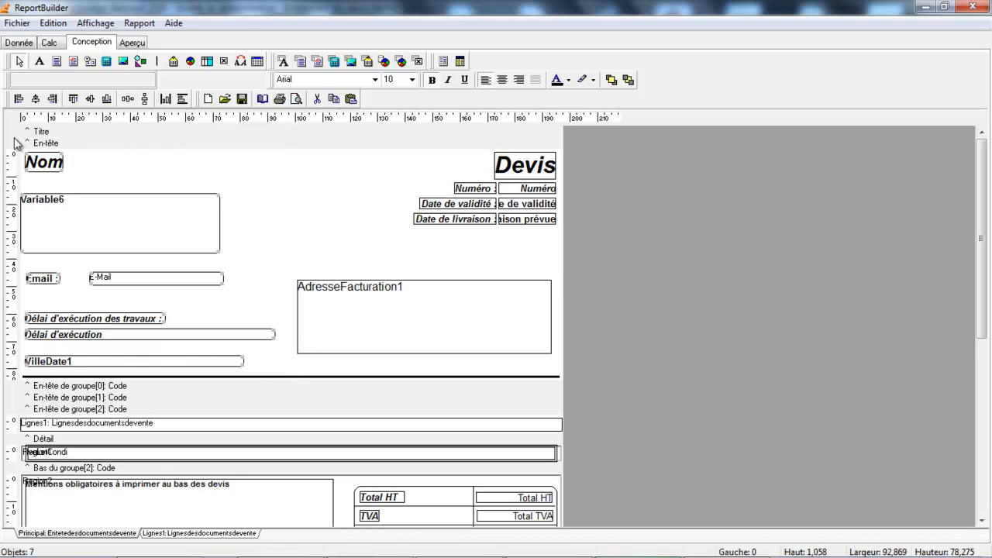
click(19, 100)
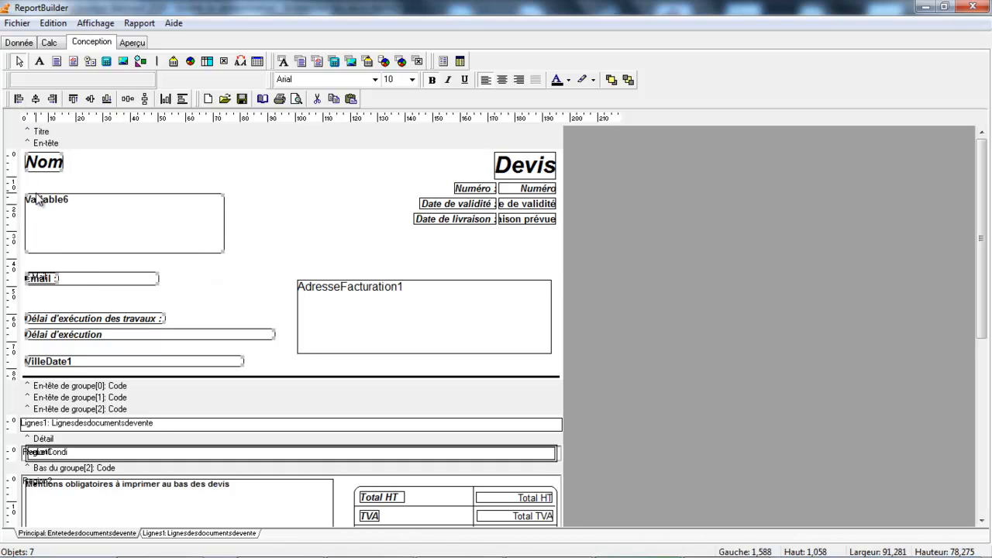
key(ctrl+z)
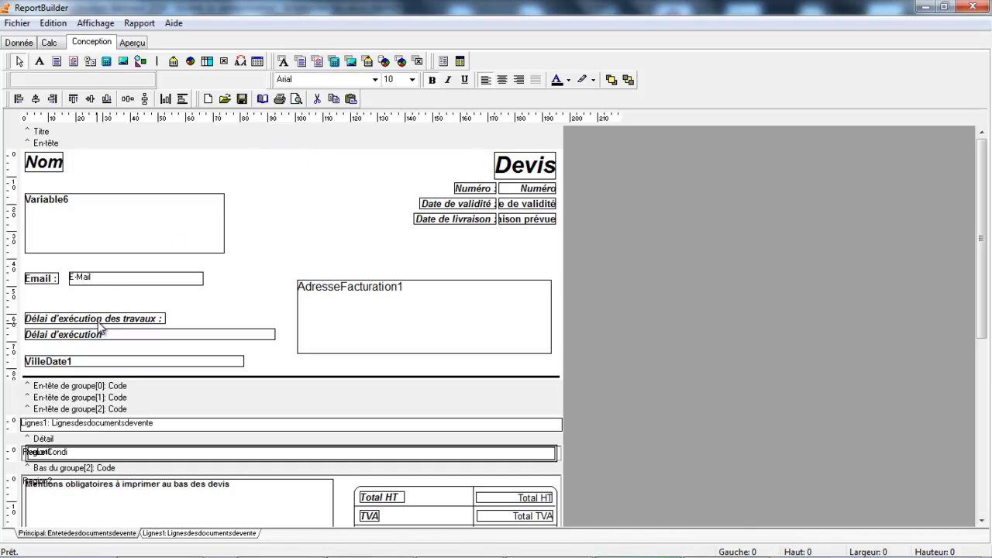
Examine the data sources and the Dossier fields available for the E-Mail box
click(111, 283)
click(67, 79)
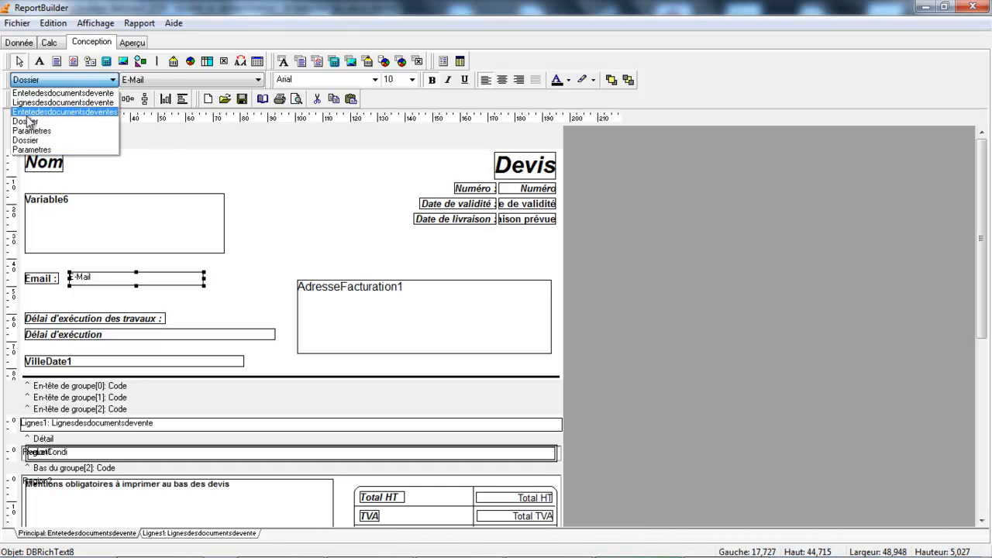
click(164, 80)
click(164, 80)
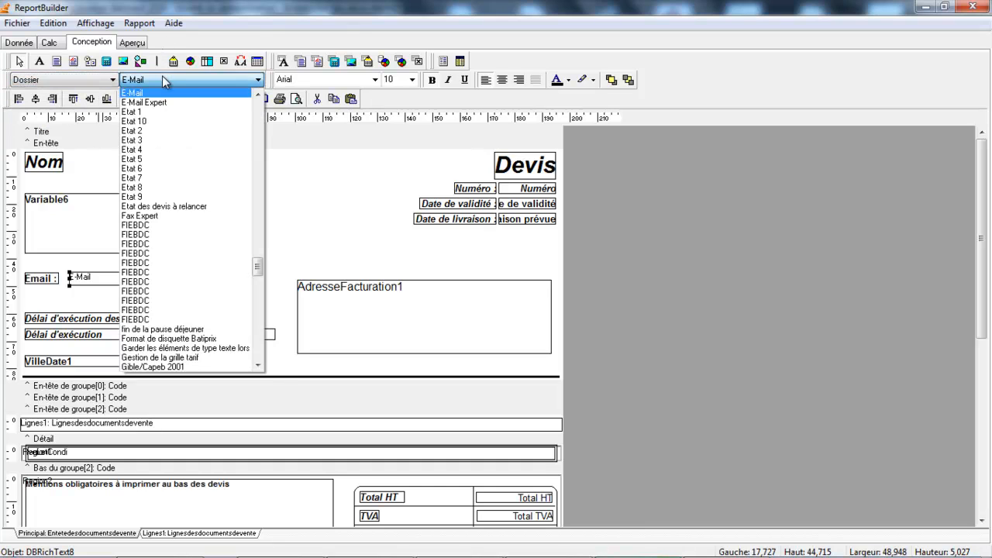
drag(258, 266, 260, 296)
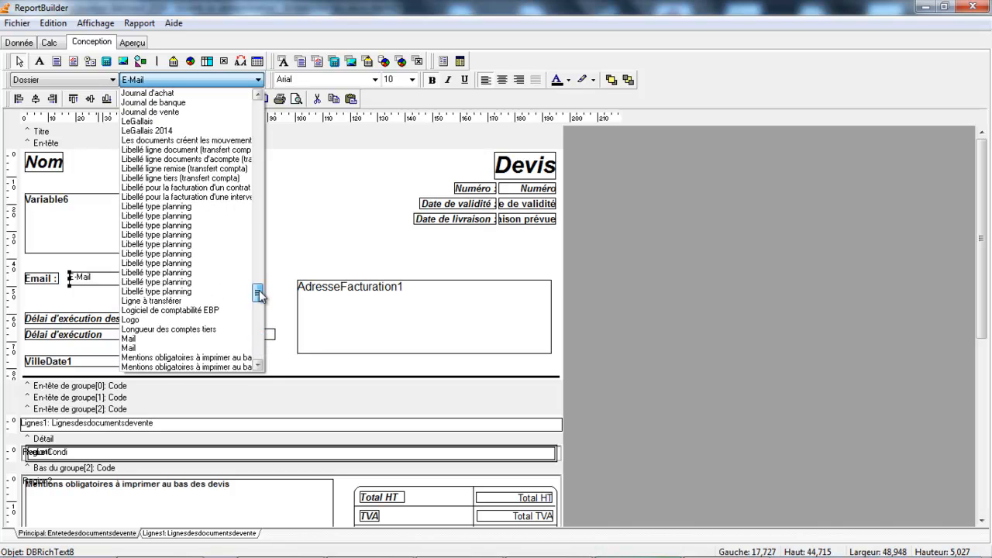
click(359, 206)
Examine the "Clause de réserve de propriété" frame and the company signature box in the quote's footer section
drag(983, 193, 983, 291)
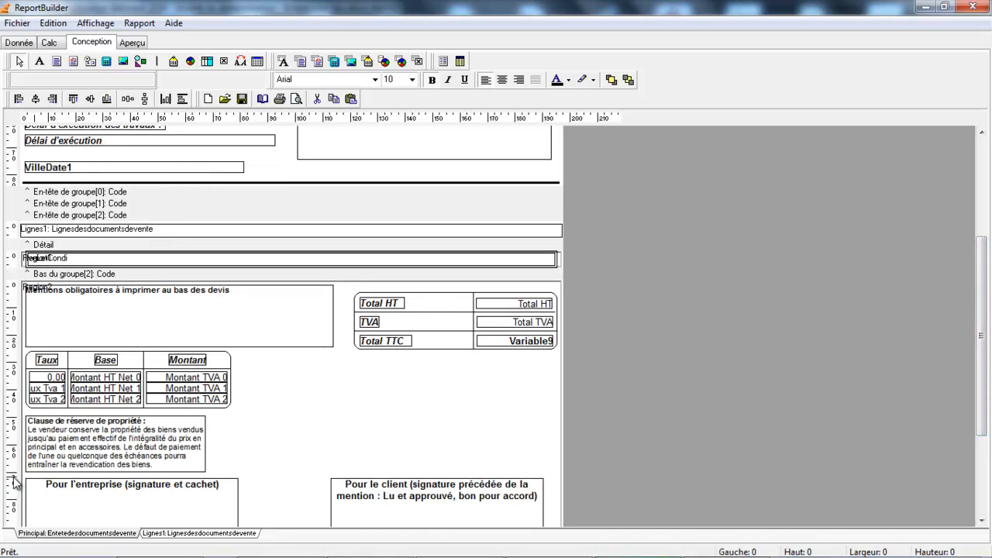
click(99, 446)
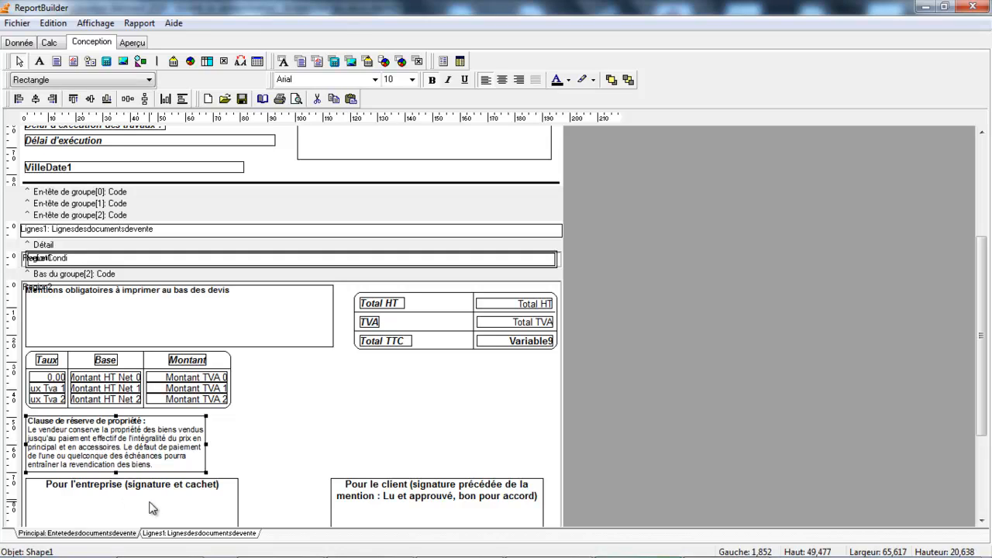
click(129, 515)
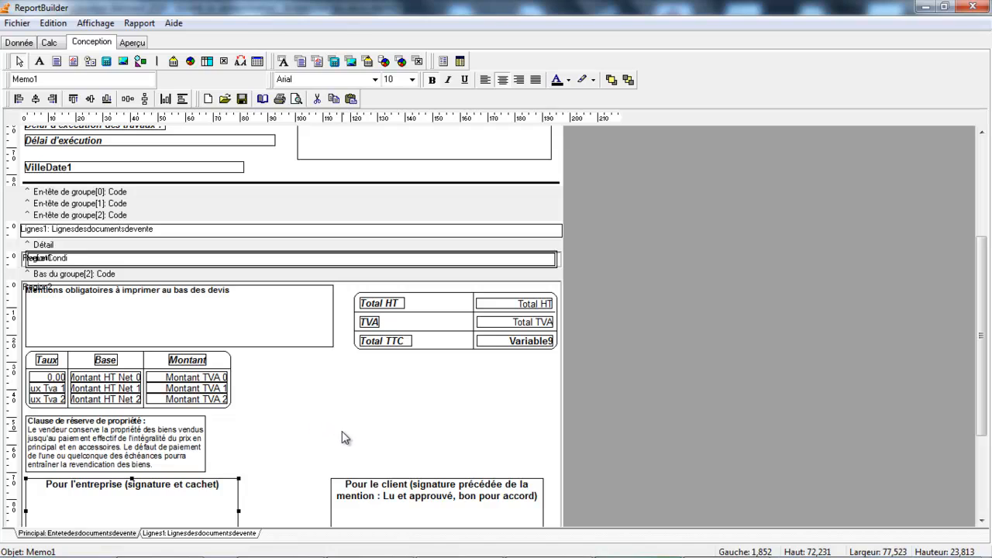
Try out a label about 28 mm wide in the empty area below the totals block and remove it
click(39, 62)
click(454, 420)
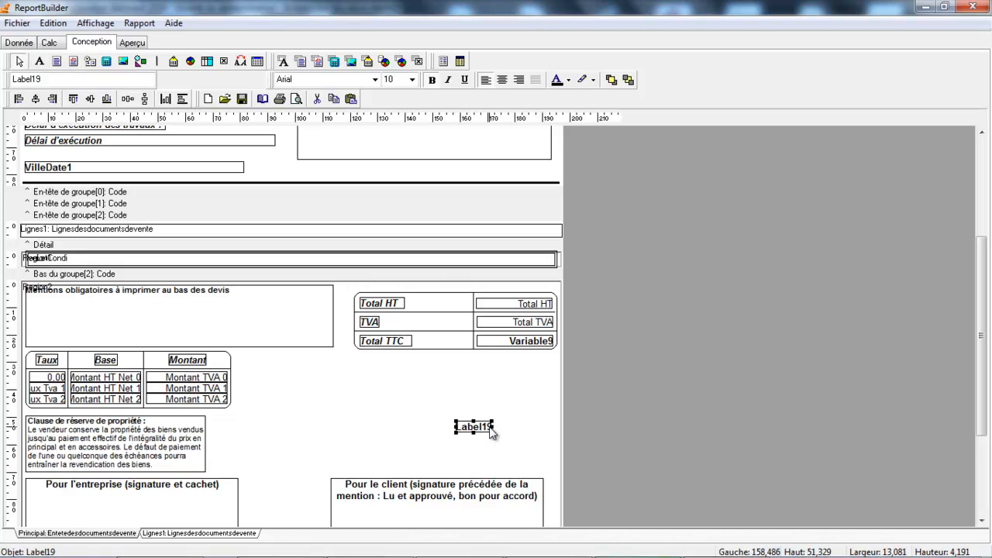
drag(495, 426, 532, 427)
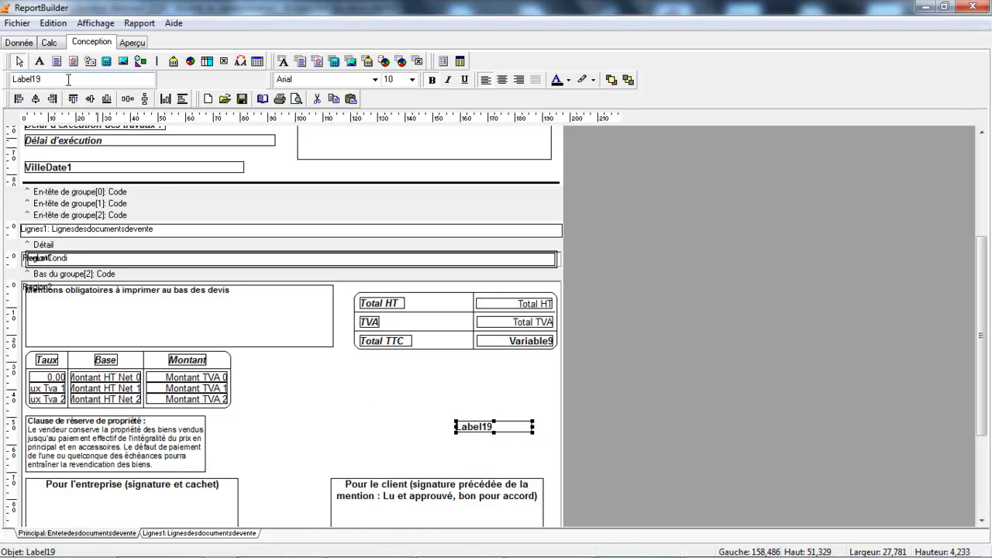
drag(60, 80, 2, 80)
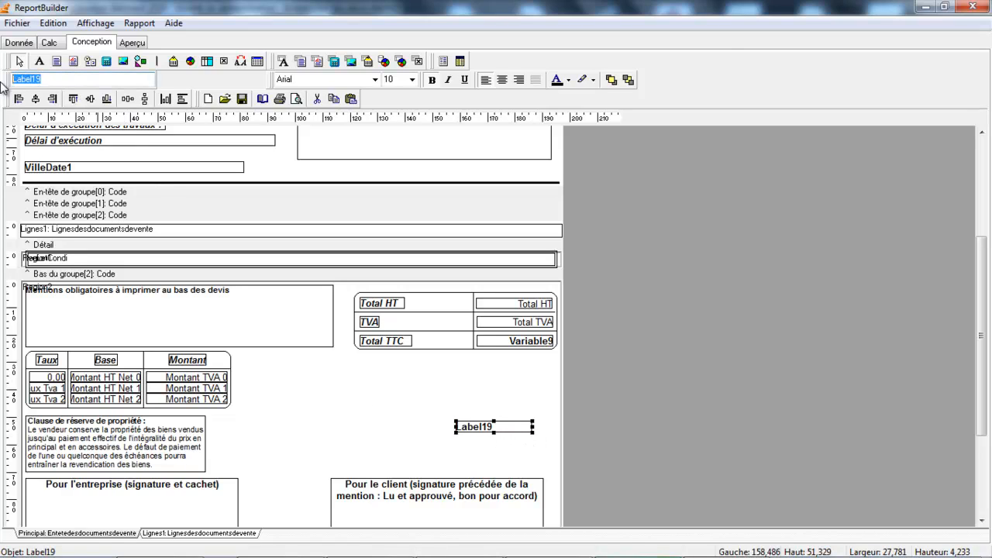
key(Delete)
scroll(285, 443, up, 1)
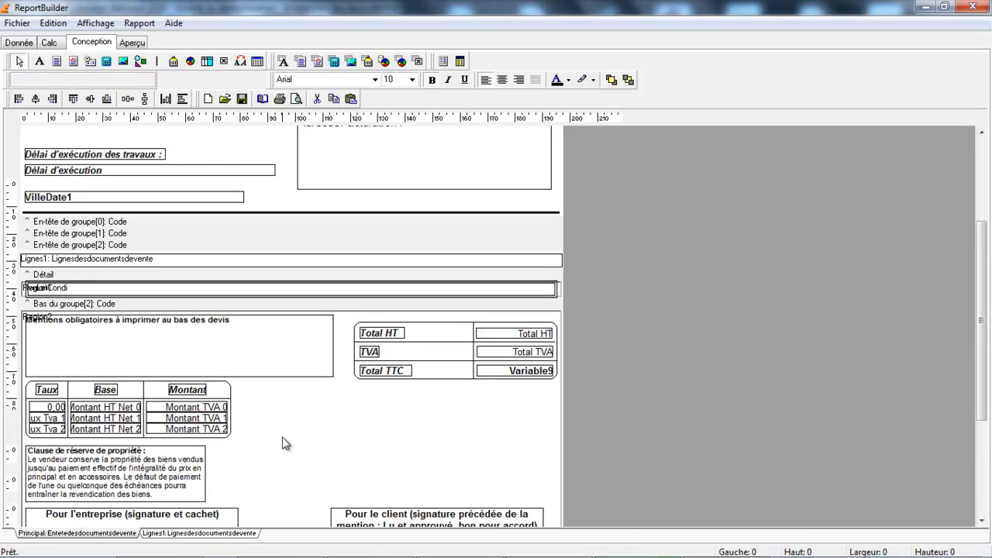
Check the quote's print preview and save the modified layout as a new template named "Devis DEMO 2016"
click(132, 43)
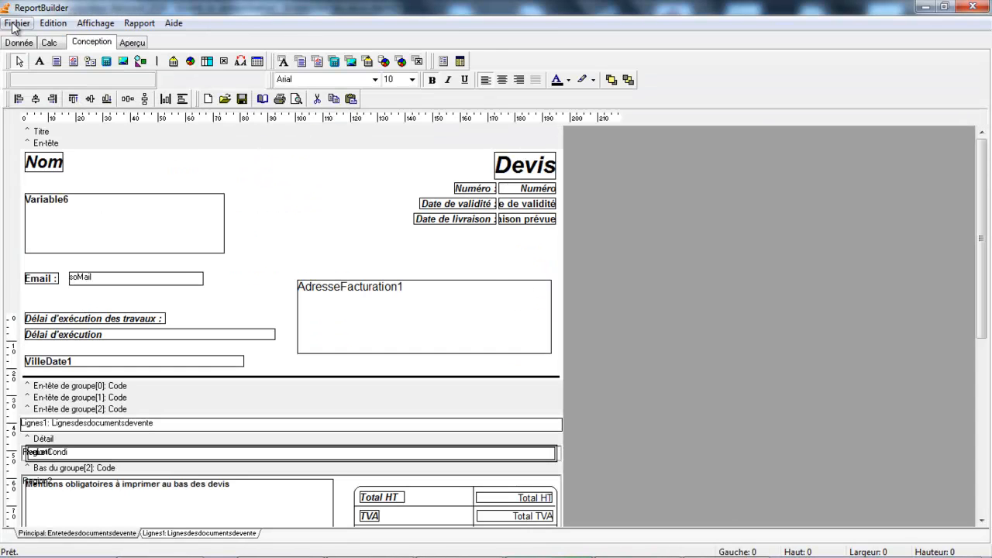
click(16, 24)
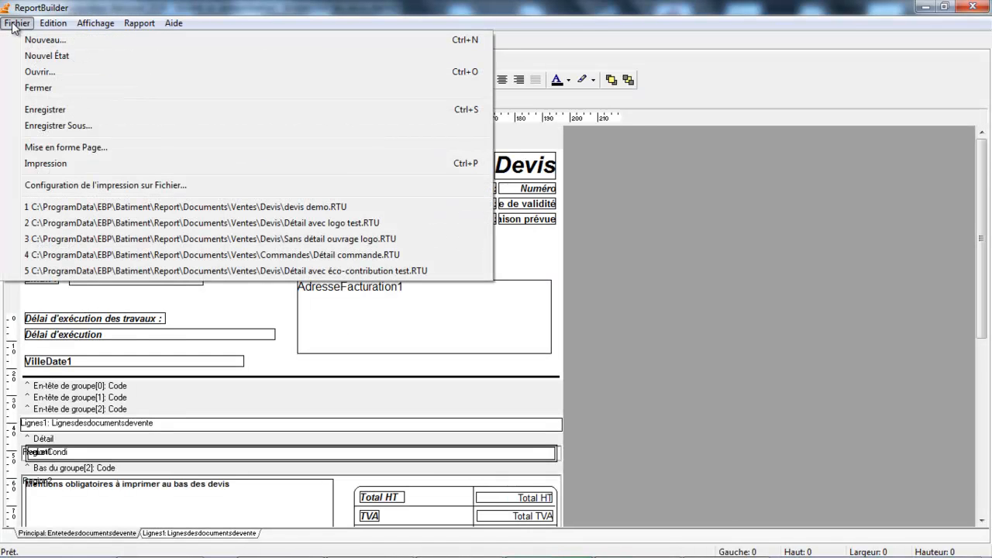
click(33, 125)
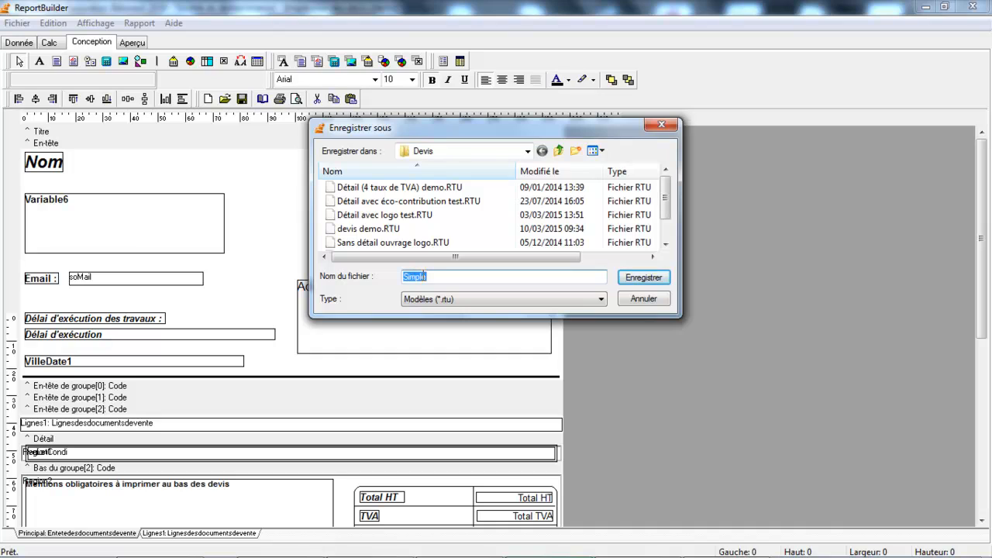
text(Devis_)
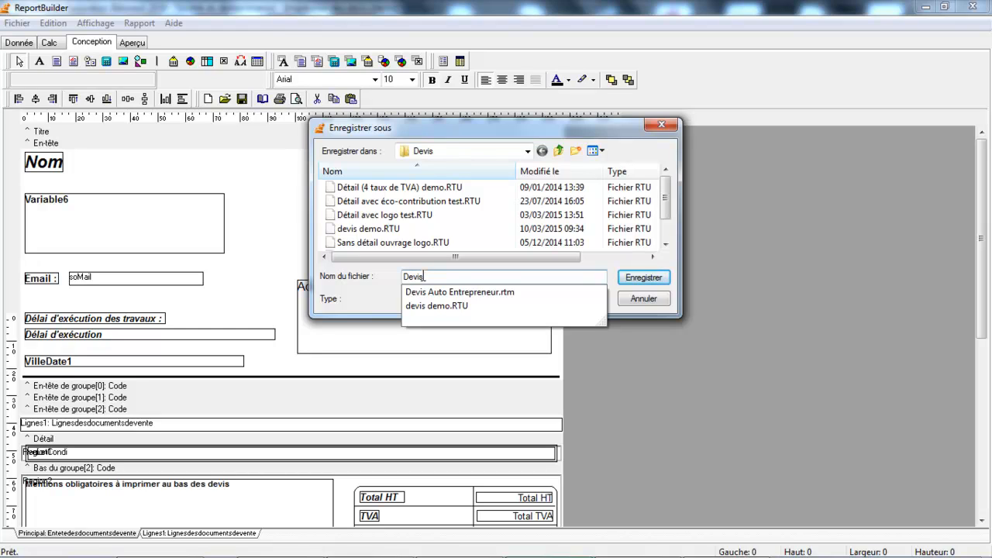
text(DEMO )
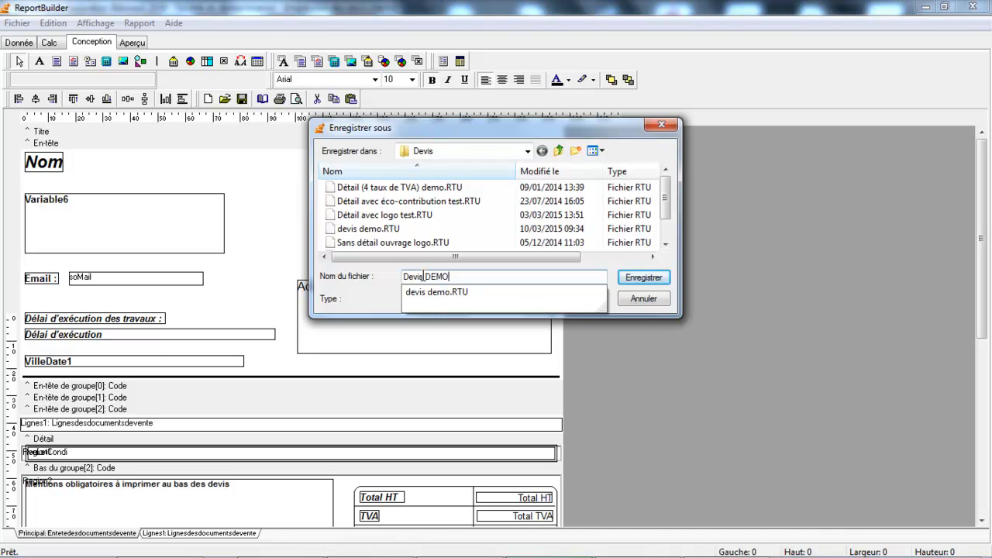
text(2016)
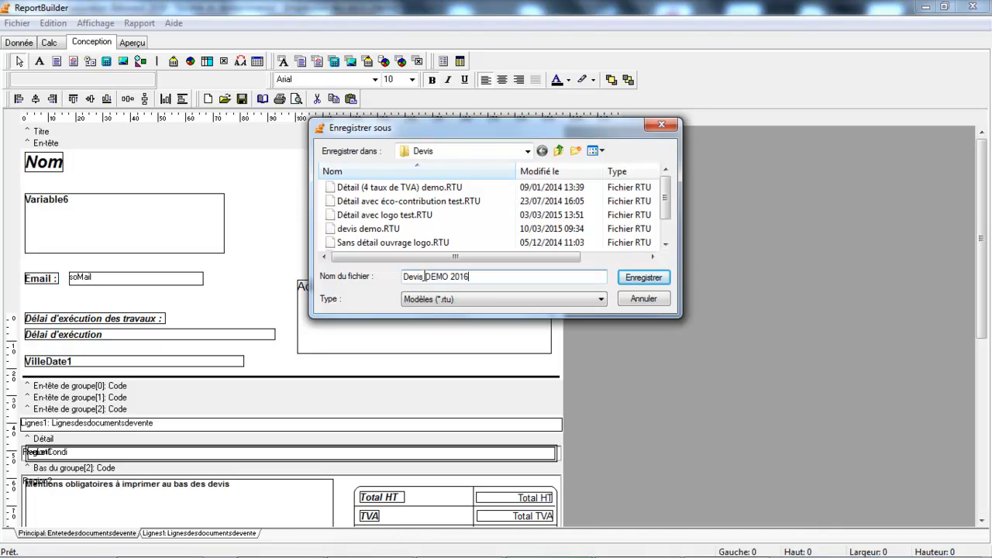
click(643, 277)
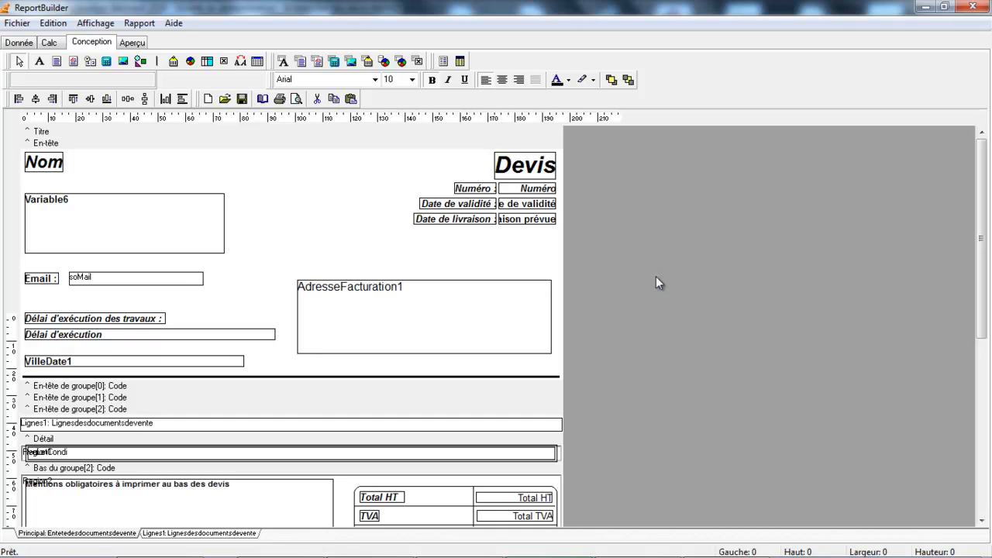
Close the report designer, choose the "Devis DEMO 2016" template for printing customer quotes, and preview it
click(974, 9)
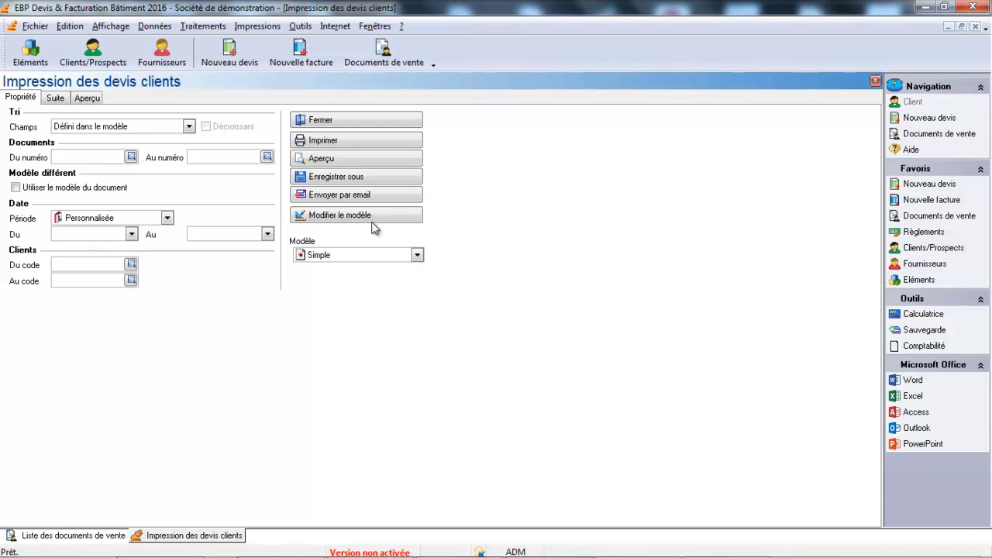
click(417, 258)
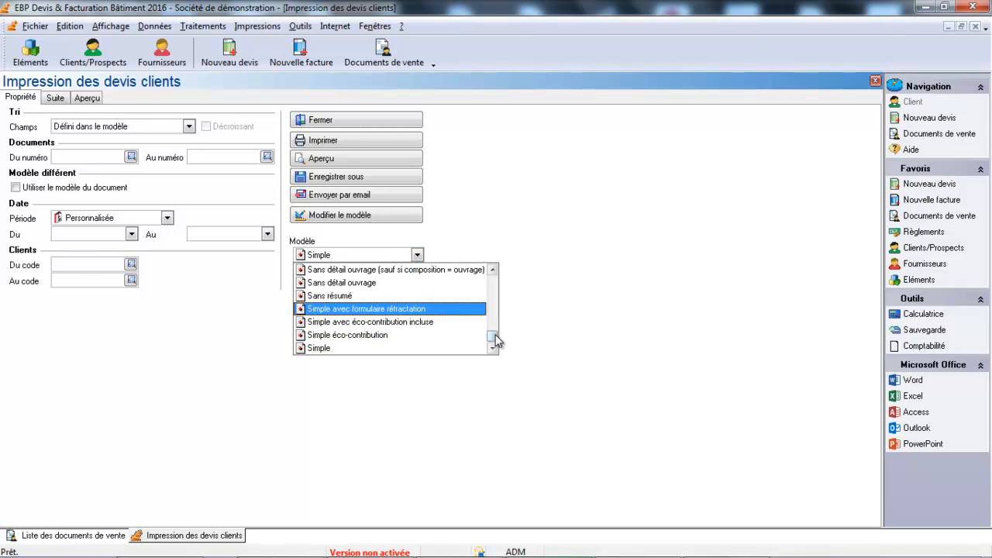
drag(495, 339, 497, 279)
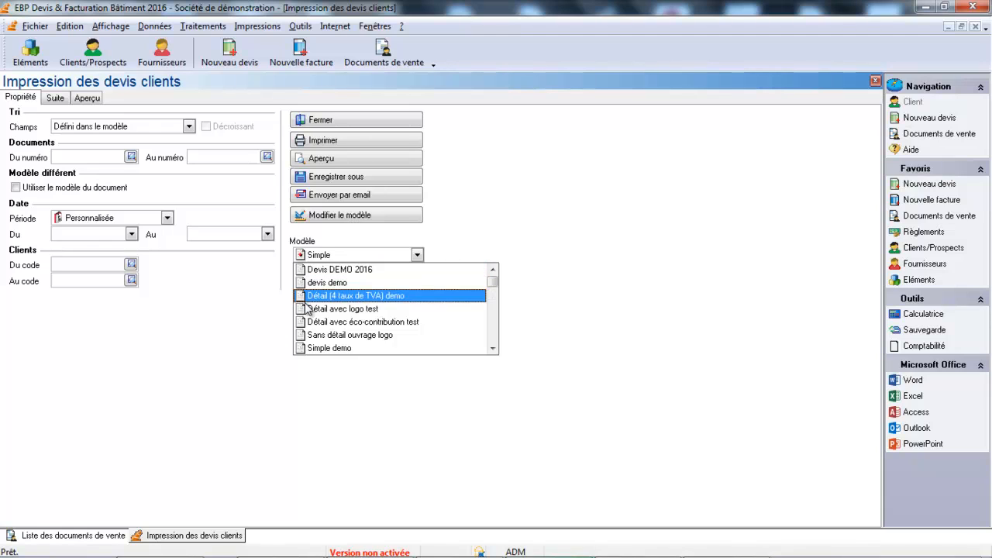
click(327, 270)
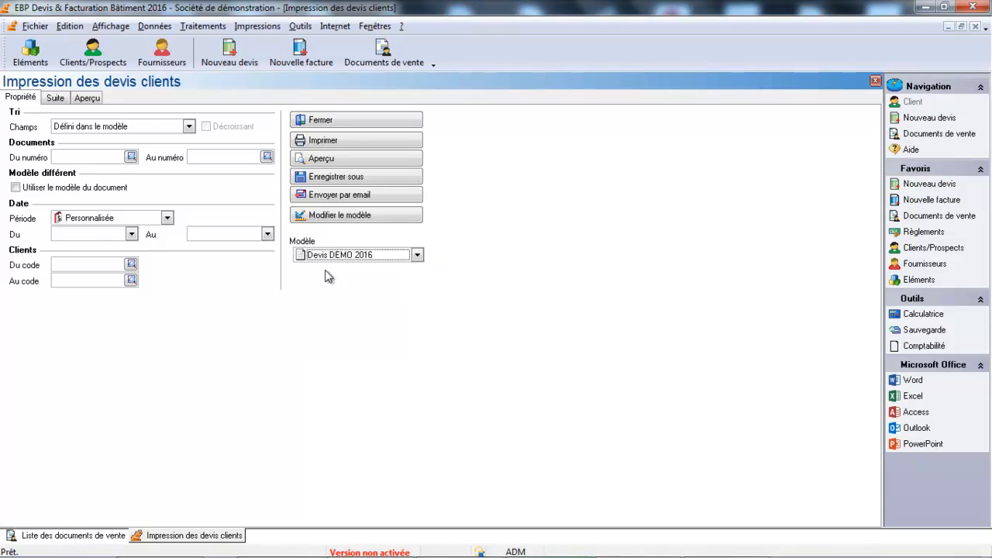
click(332, 158)
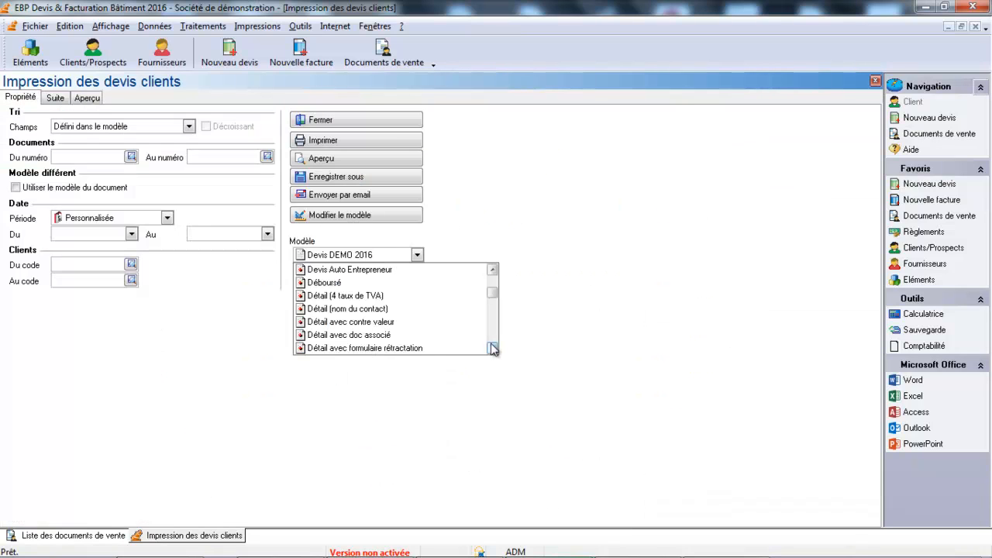
Browse the available quote templates, selecting "Détail métré", and close the customer quote printing window
click(492, 349)
click(493, 349)
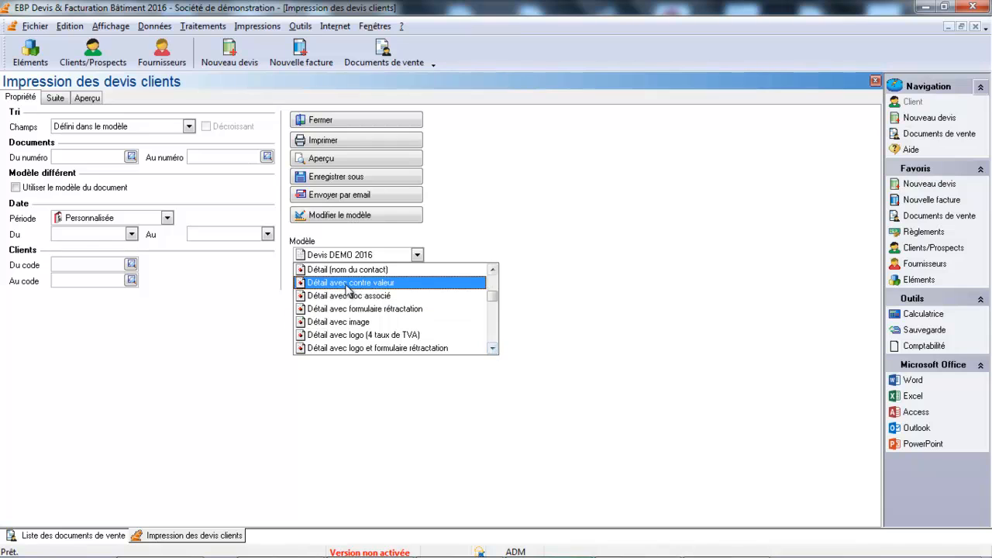
drag(494, 352, 494, 347)
click(492, 348)
click(492, 348)
click(492, 349)
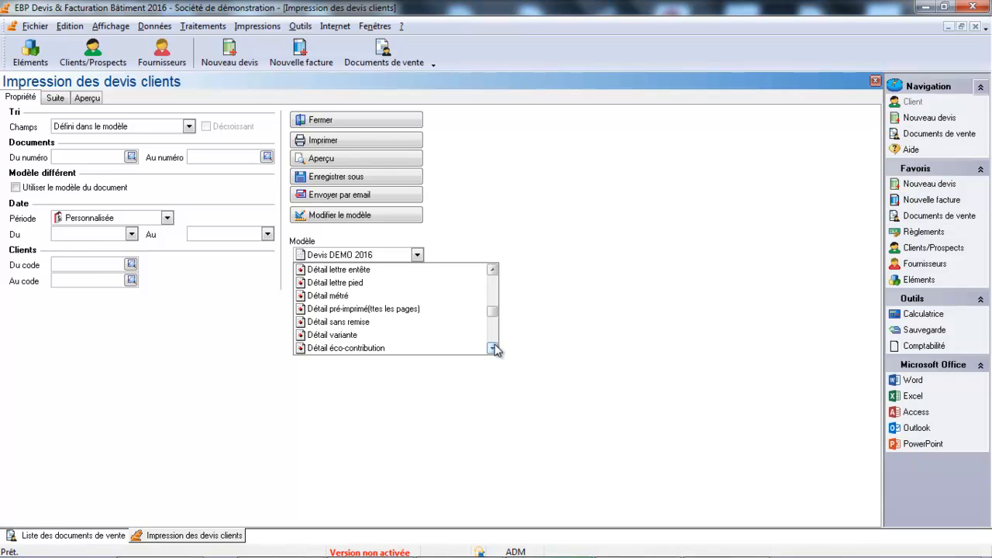
click(375, 298)
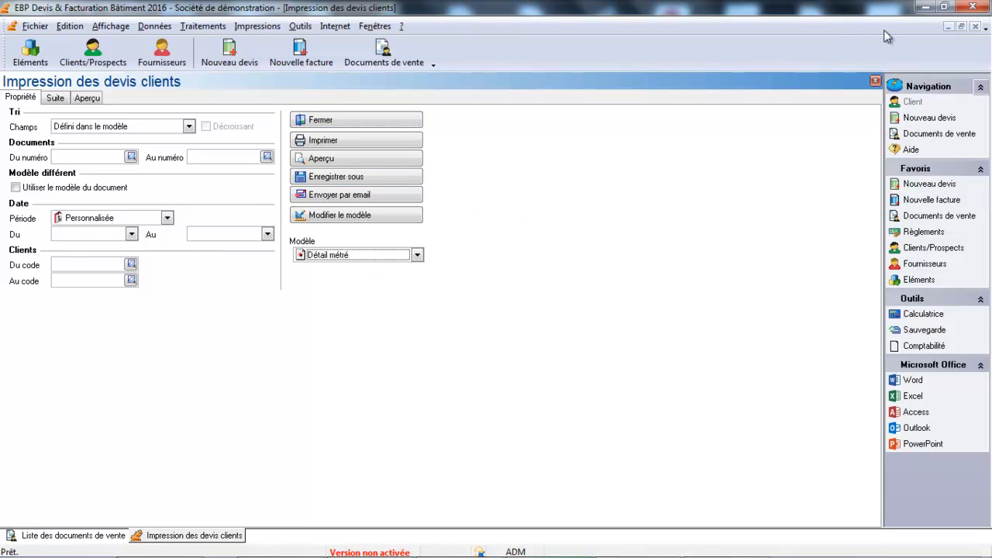
click(875, 80)
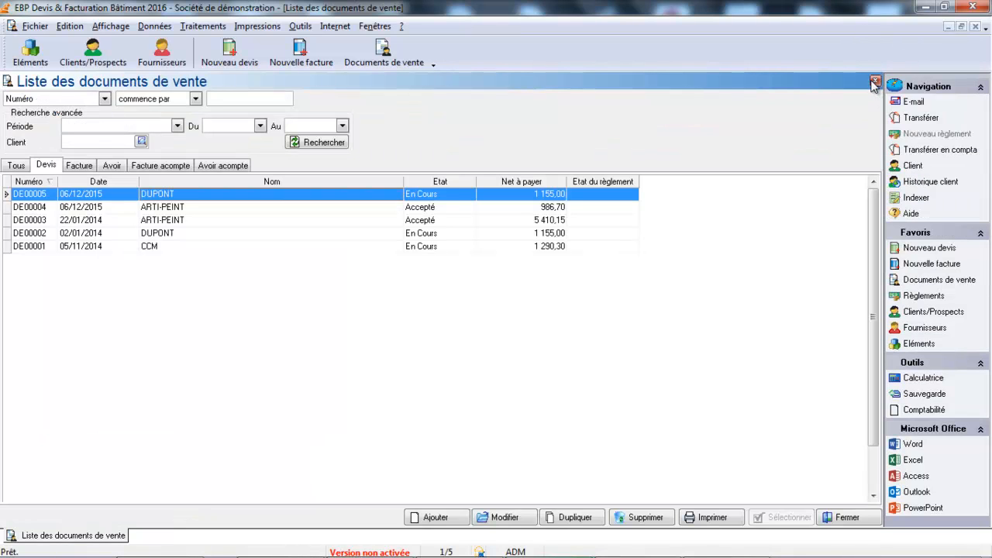
Open printing for the customer invoice dated 20/11/2014 and display the available invoice templates
click(77, 167)
click(140, 210)
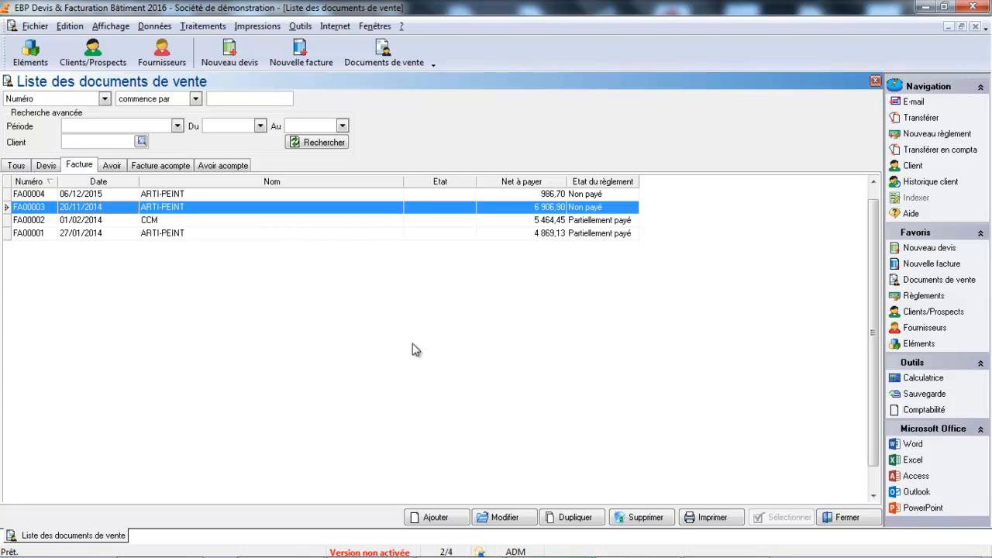
click(707, 517)
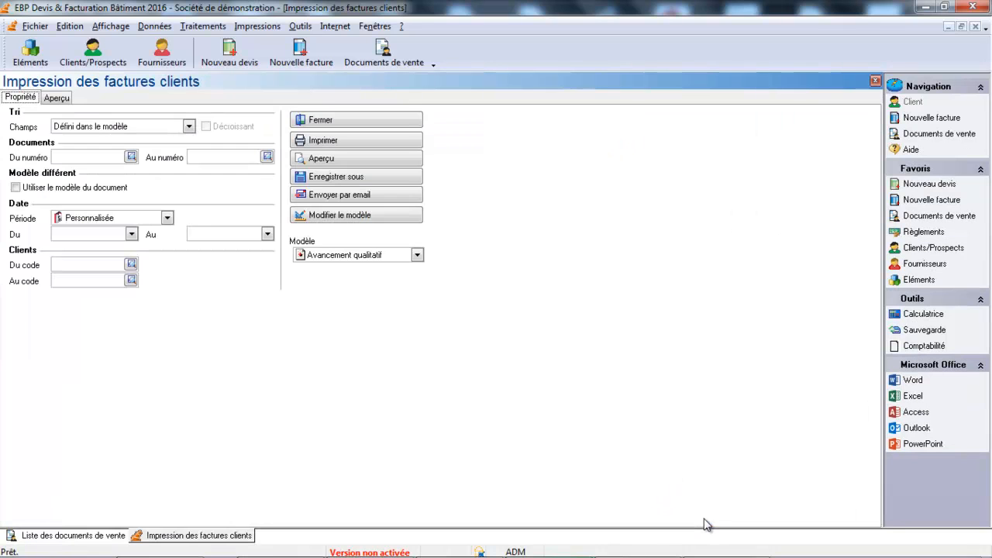
click(417, 256)
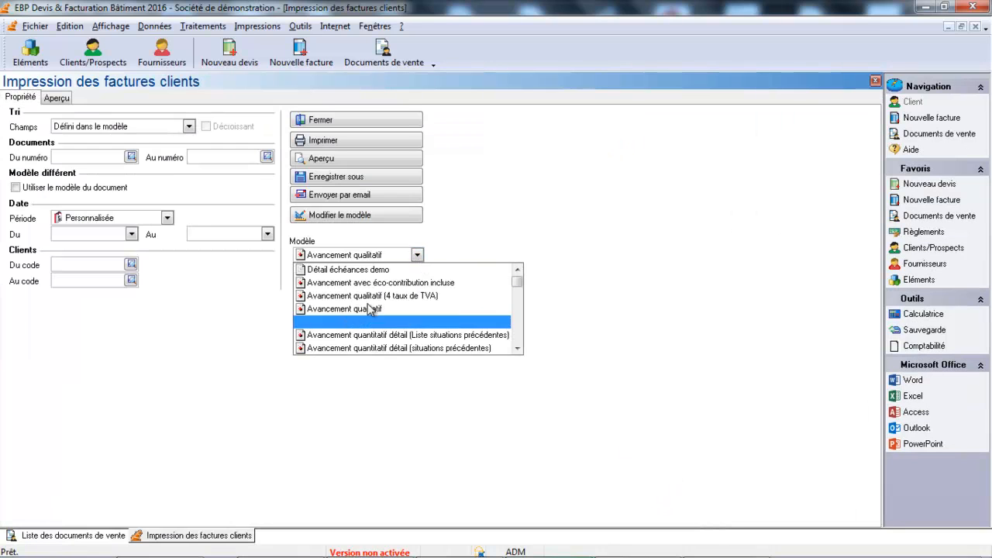